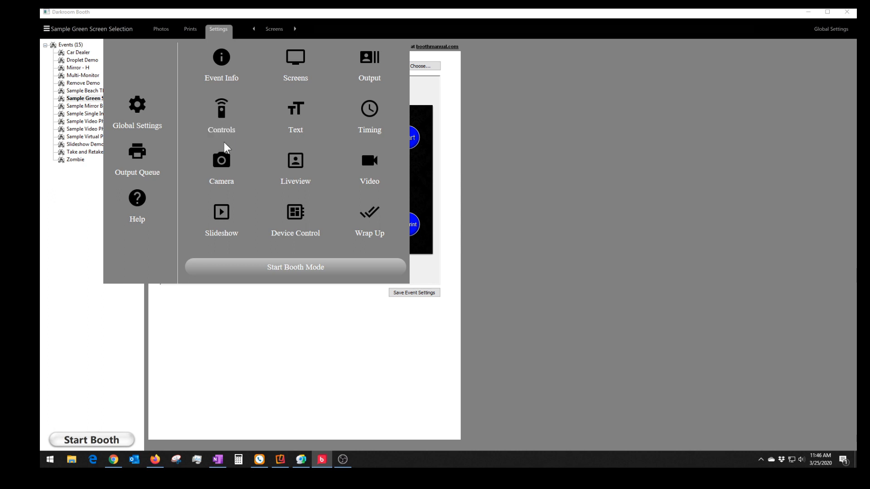
- From the Output tile's template chooser, open the Green Screen - Background selection template for editing
click(380, 61)
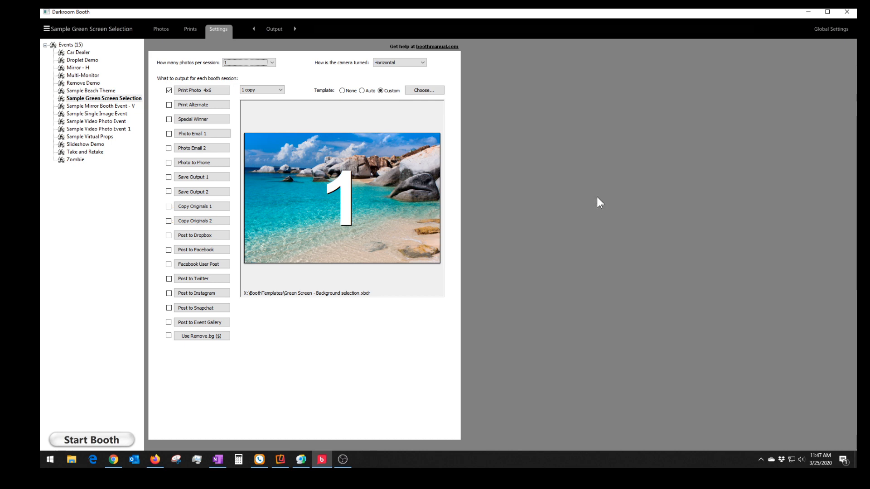
click(429, 90)
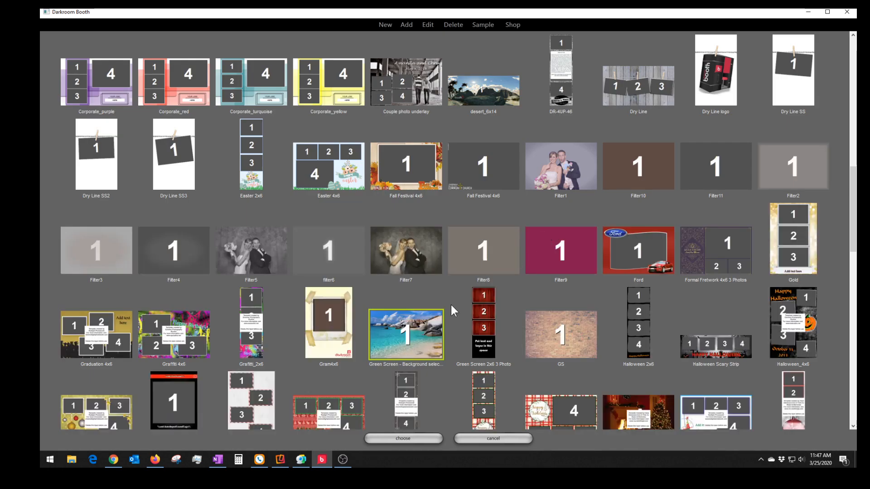
double_click(424, 322)
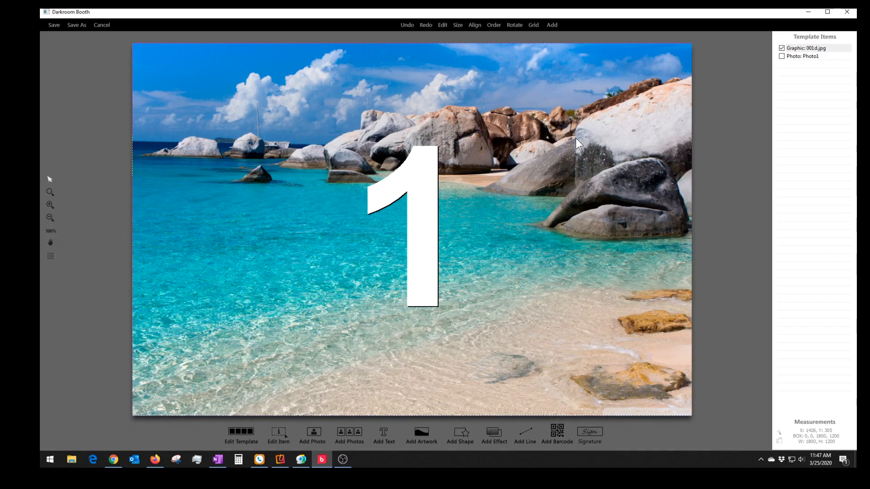
drag(583, 131, 363, 207)
click(624, 142)
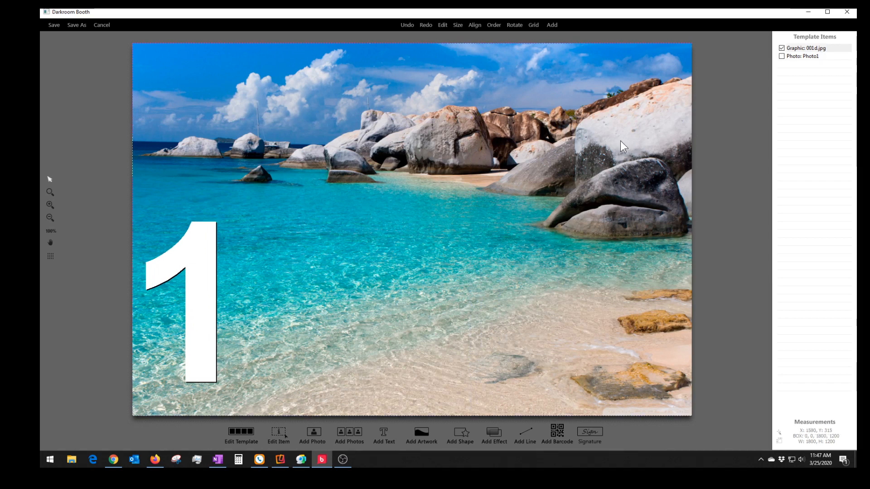
drag(257, 290, 483, 212)
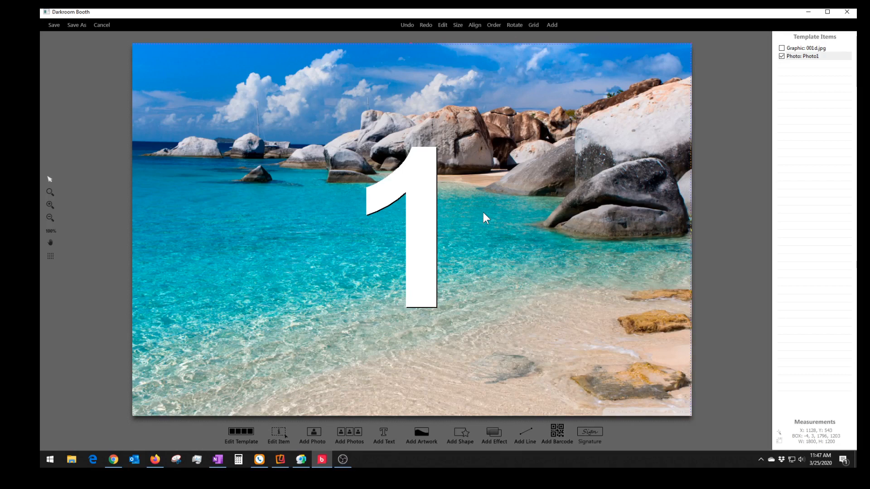
- Turn off the Photo1 placeholder's transparency and nudge it right, up and left
double_click(418, 275)
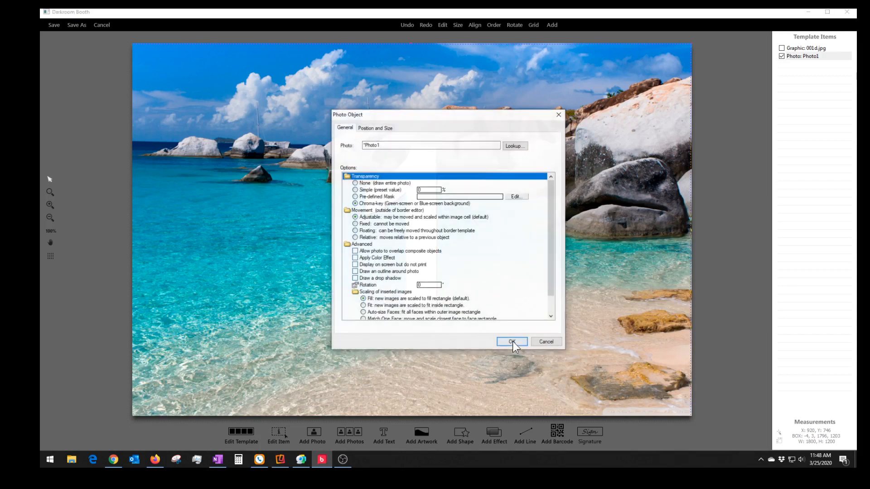
click(356, 183)
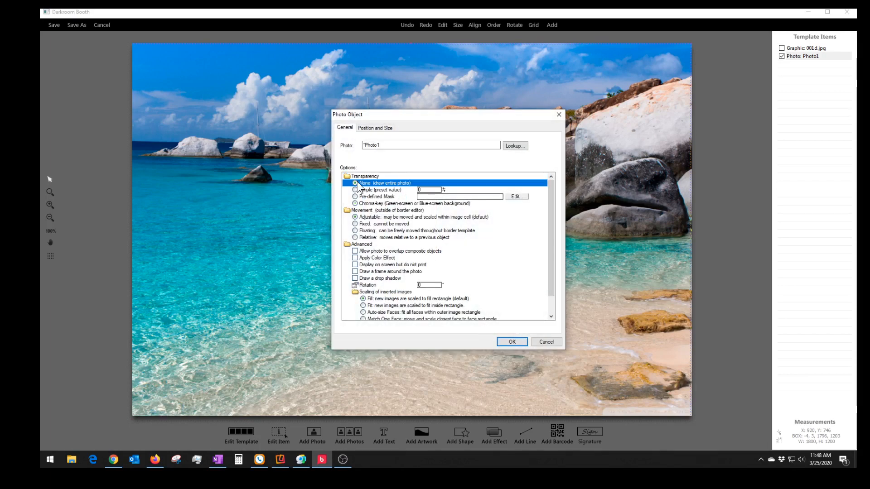
click(509, 340)
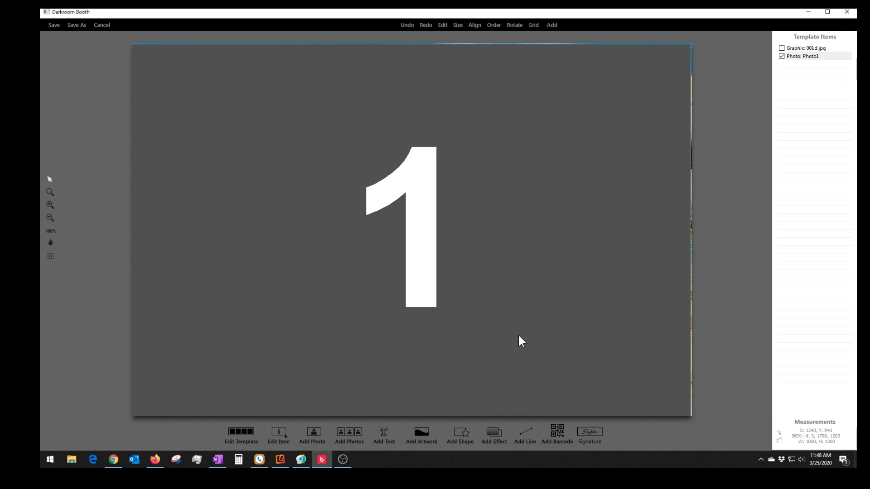
key(Right)
key(Right)
key(Right)
key(Right)
key(Right)
key(Up)
key(Up)
key(Up)
key(Up)
key(Up)
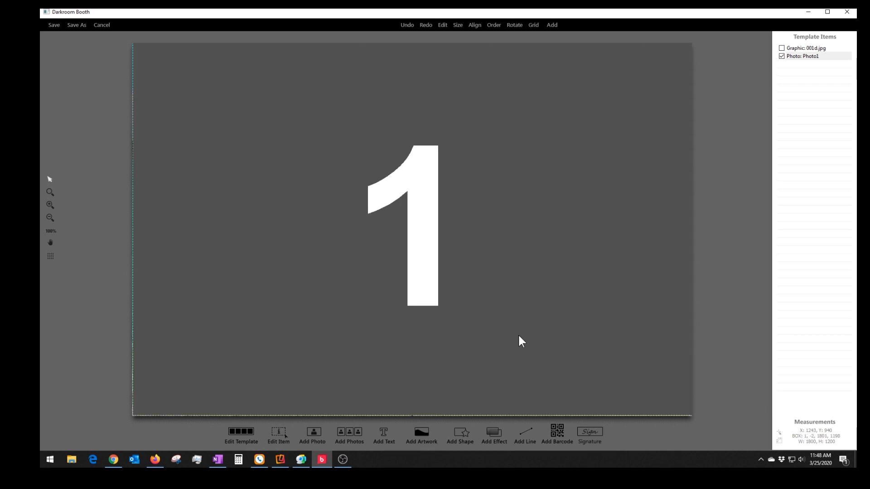
key(Left)
key(Left)
key(Left)
key(Left)
key(Left)
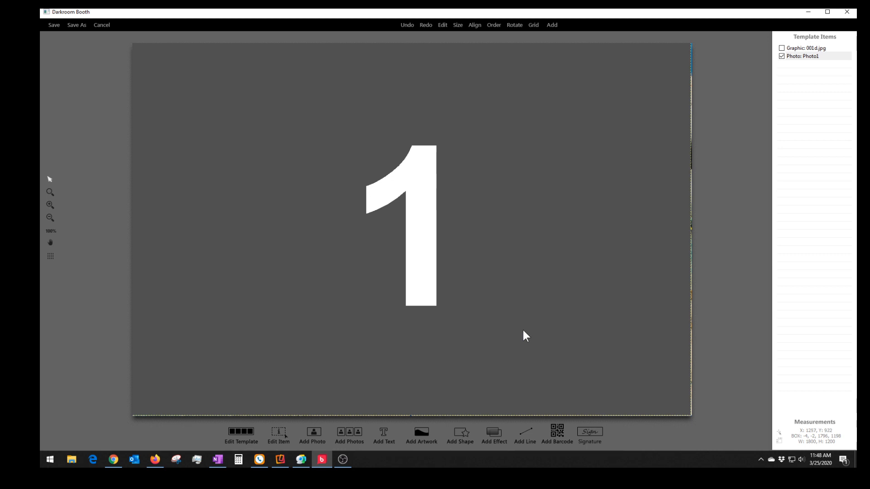
- Centre Photo1 both ways and give it Chroma-key transparency with Floating movement
right_click(523, 330)
mouse_move(568, 266)
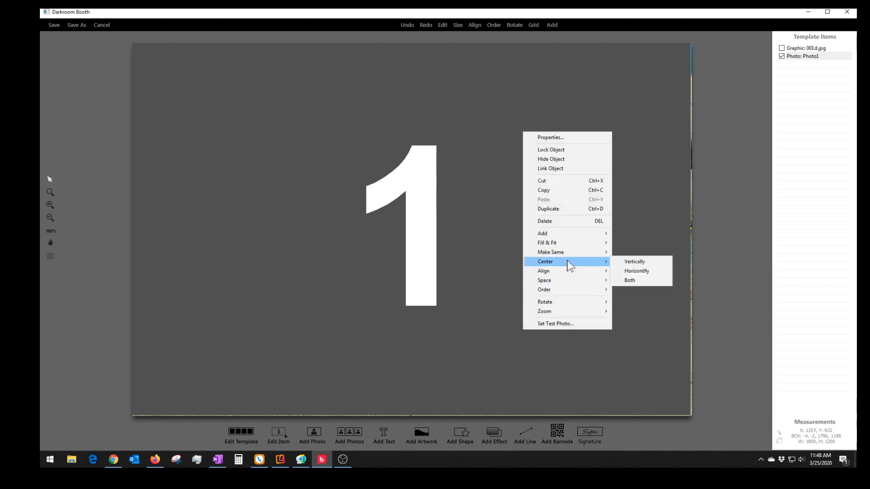
click(624, 281)
double_click(513, 286)
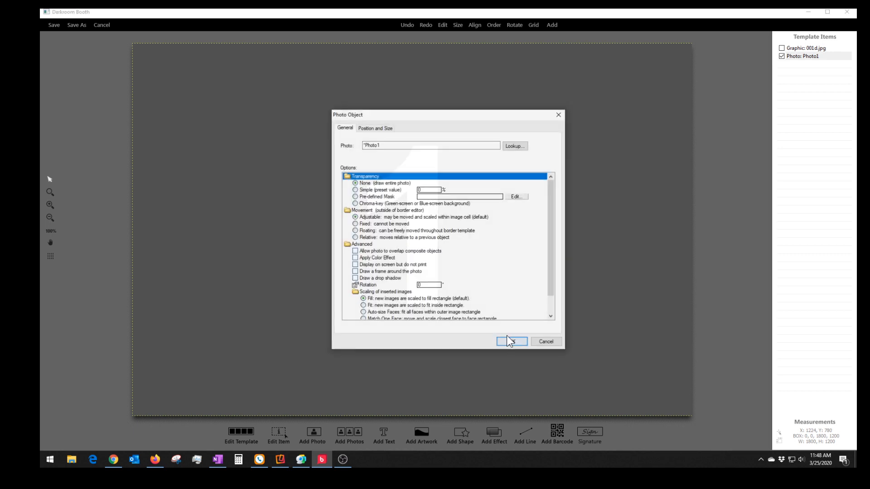
click(356, 204)
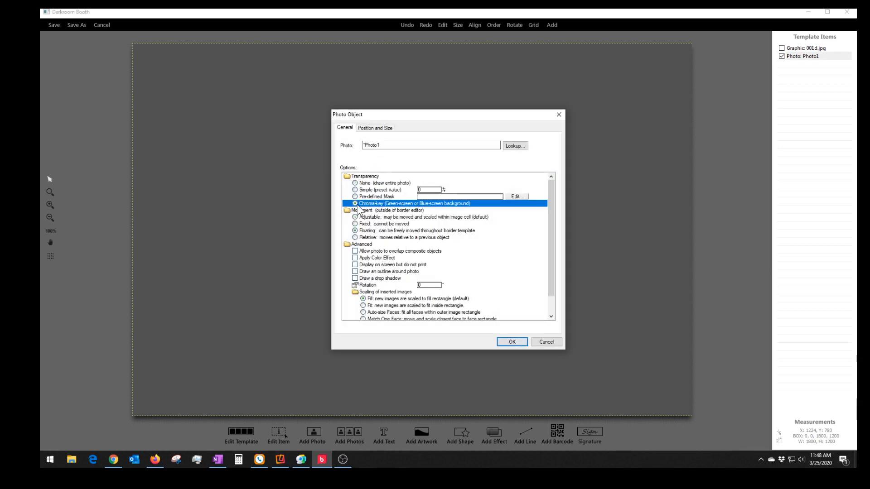
click(521, 341)
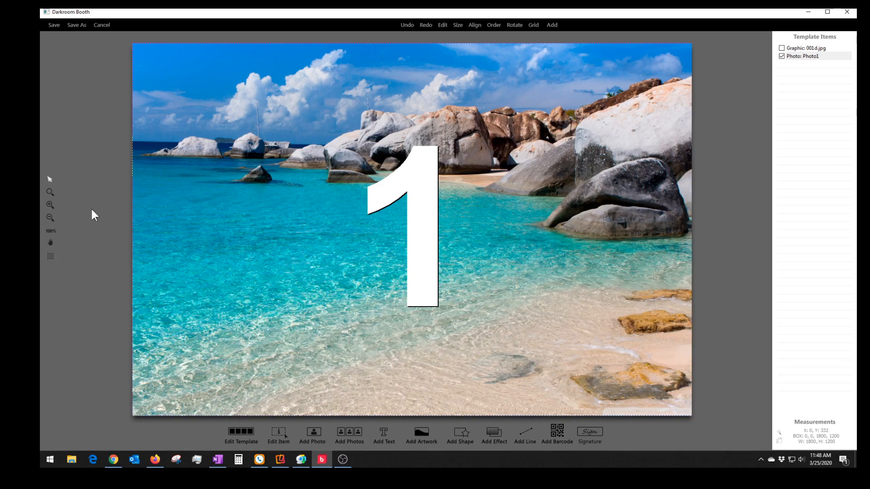
double_click(337, 242)
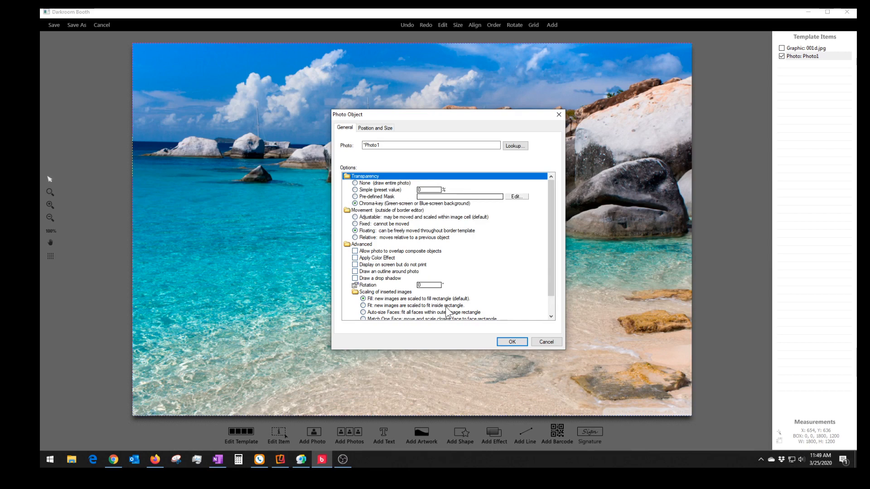
click(505, 342)
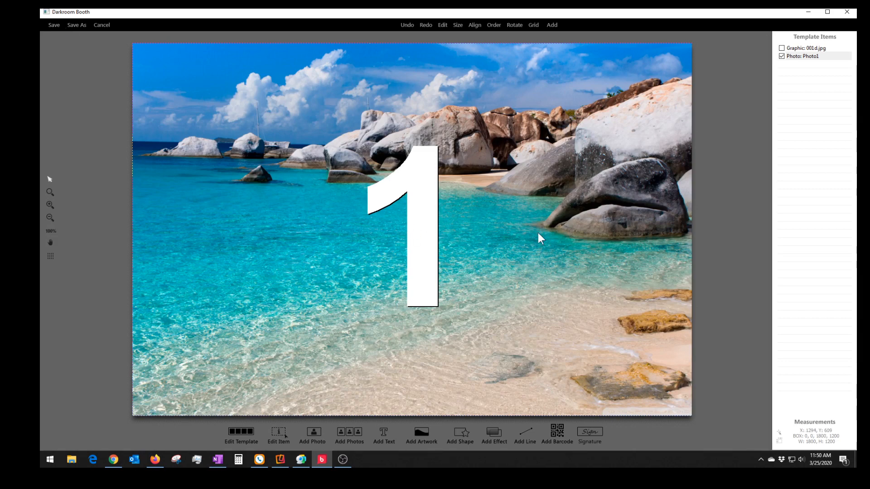
- Open the Graphic Object properties of Graphic: 001d.jpg from Template Items
click(811, 48)
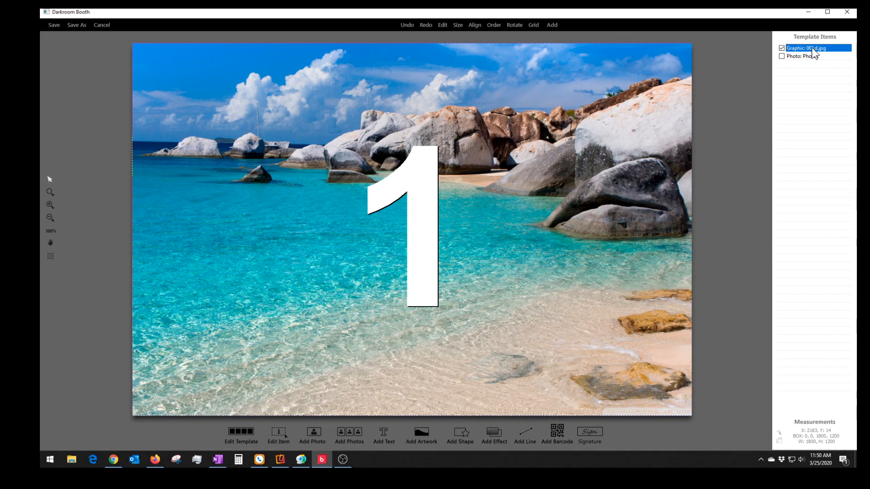
double_click(813, 48)
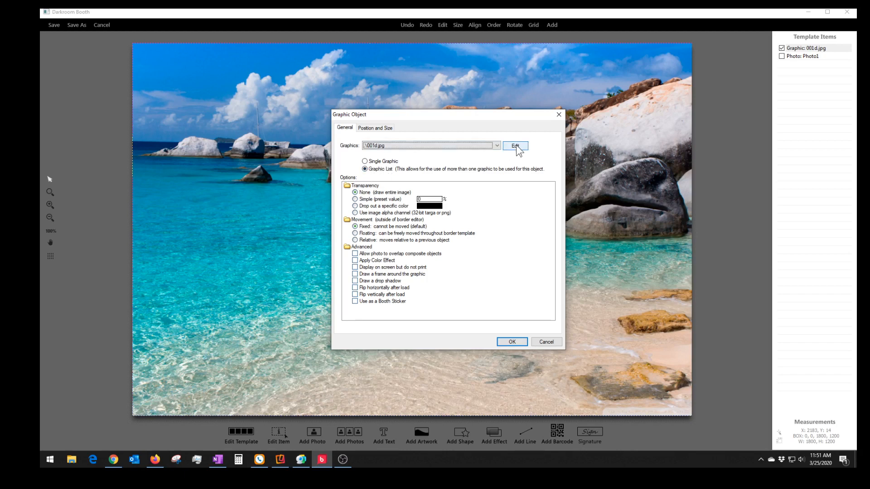
- Make the background a Graphic List containing 001d.jpg, 002d.jpg and 003d.jpg
click(366, 162)
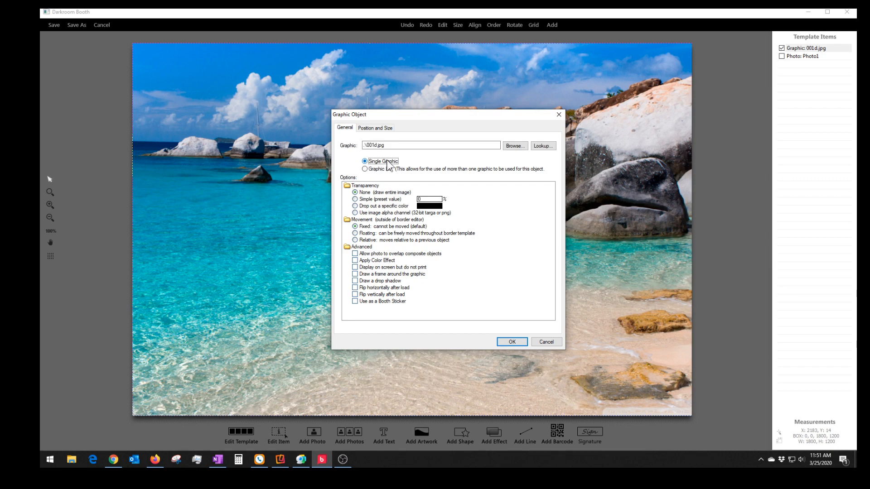
click(515, 146)
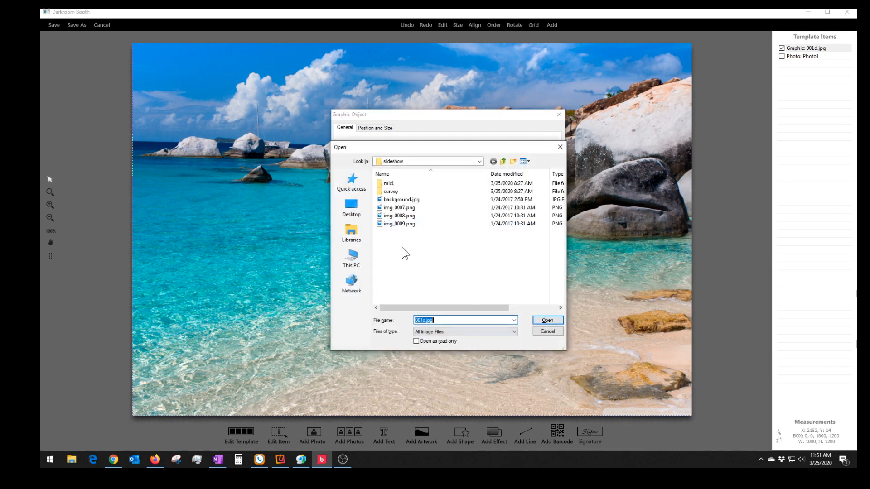
click(547, 333)
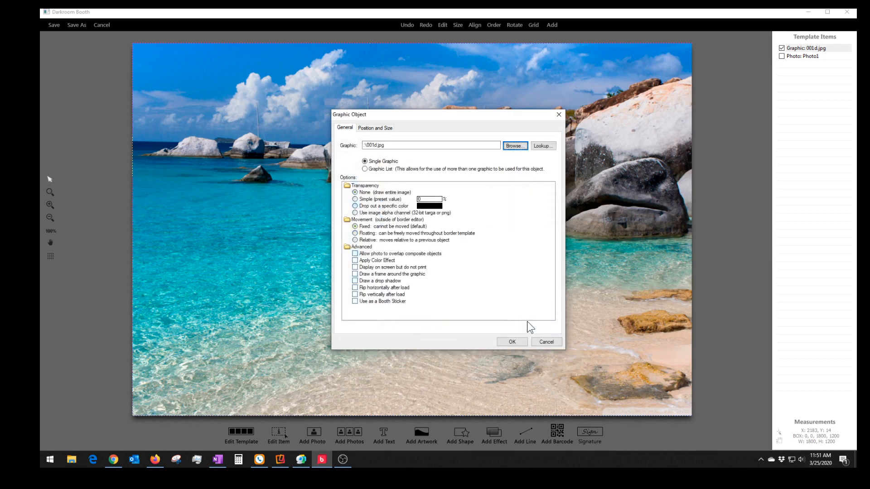
click(365, 168)
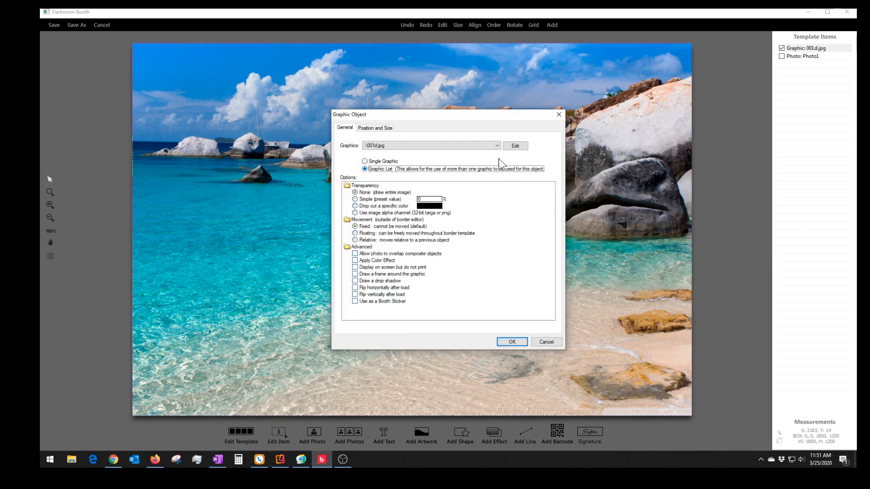
click(515, 146)
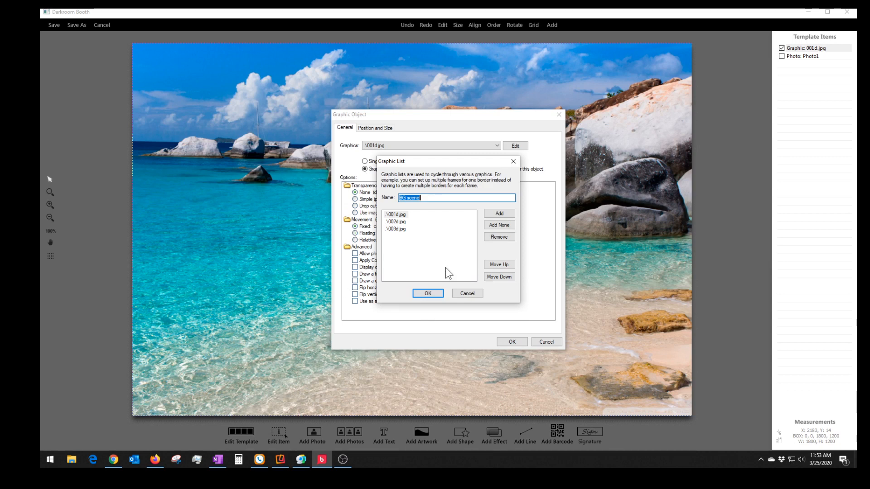
click(431, 295)
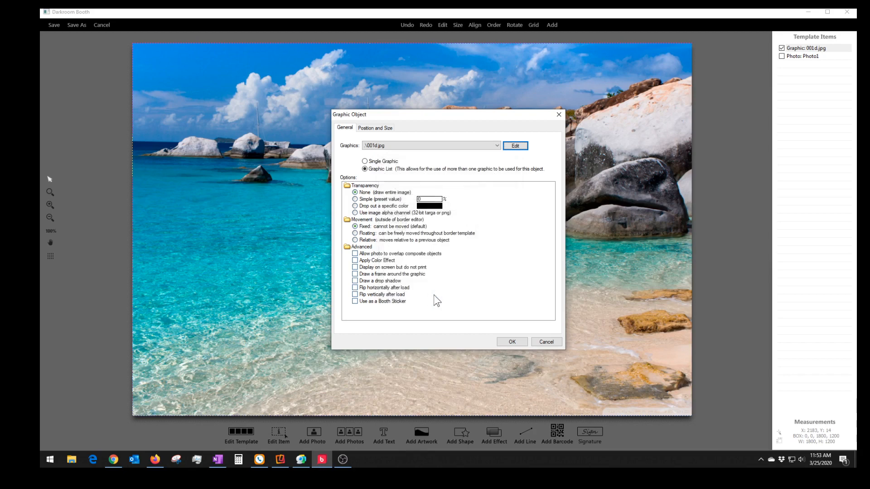
- Apply the graphic list, save the template, and return to event settings unchanged
click(508, 343)
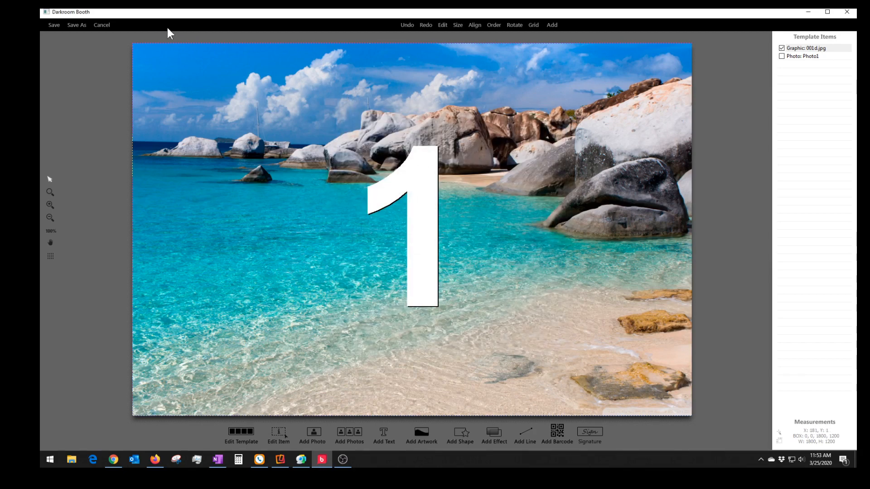
click(55, 26)
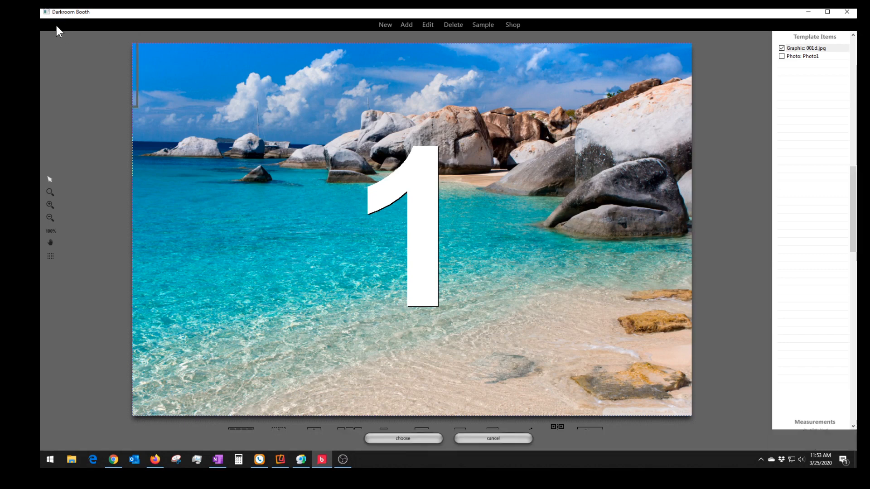
click(490, 436)
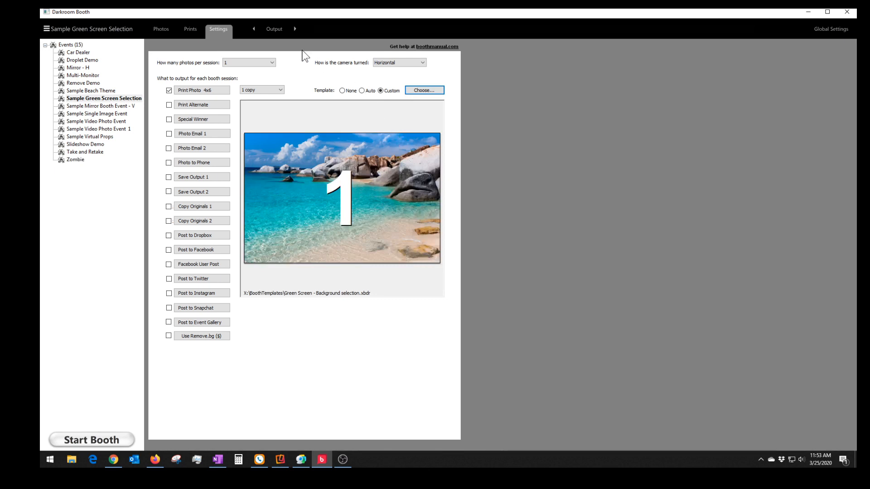
- Open the GS Background selection screen template from the Screens settings
click(272, 29)
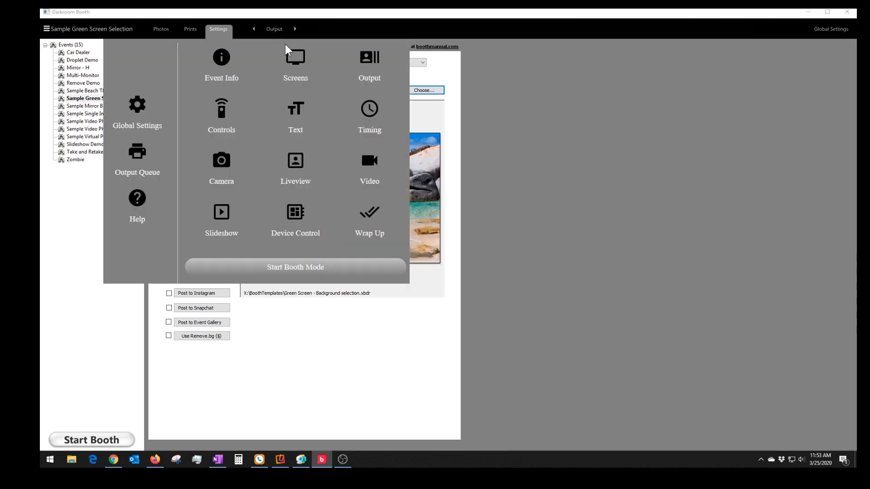
click(295, 61)
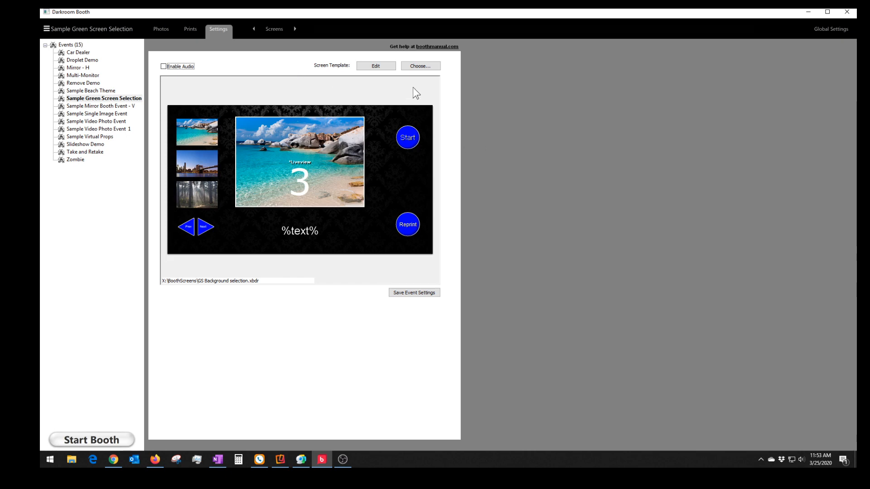
click(376, 66)
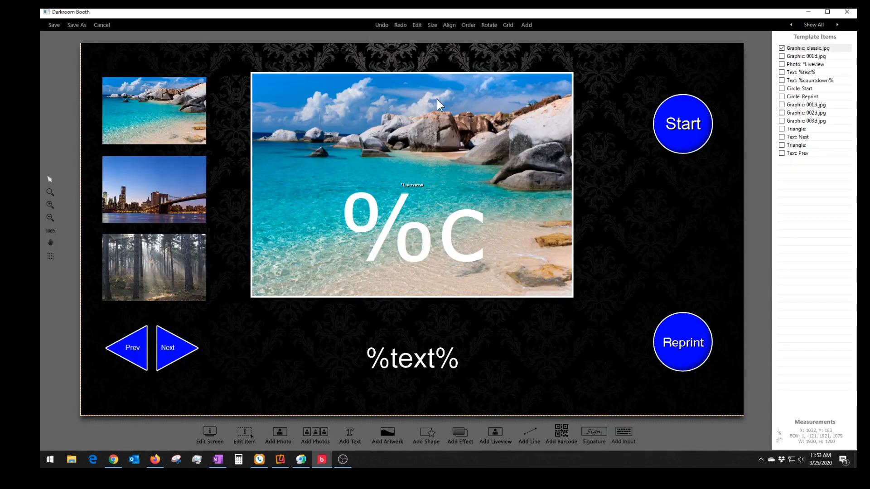
- Fit the damask background graphic to the screen with Center / Fill & Fit
right_click(638, 179)
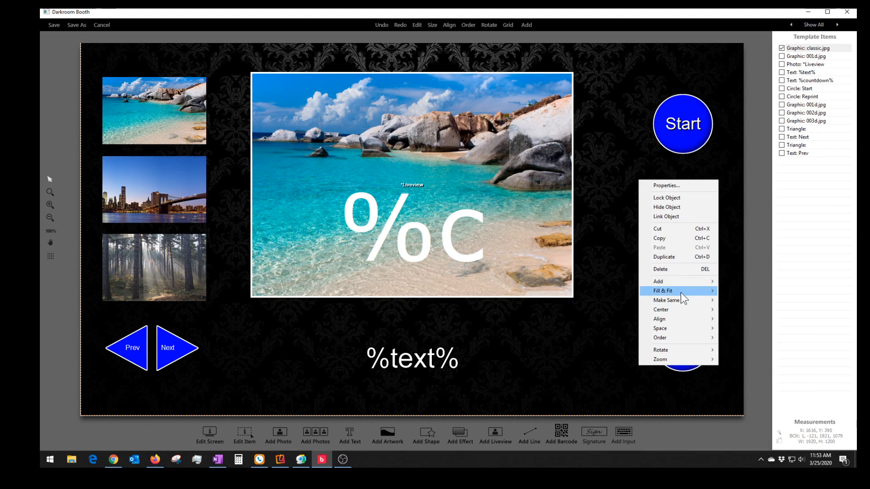
click(736, 290)
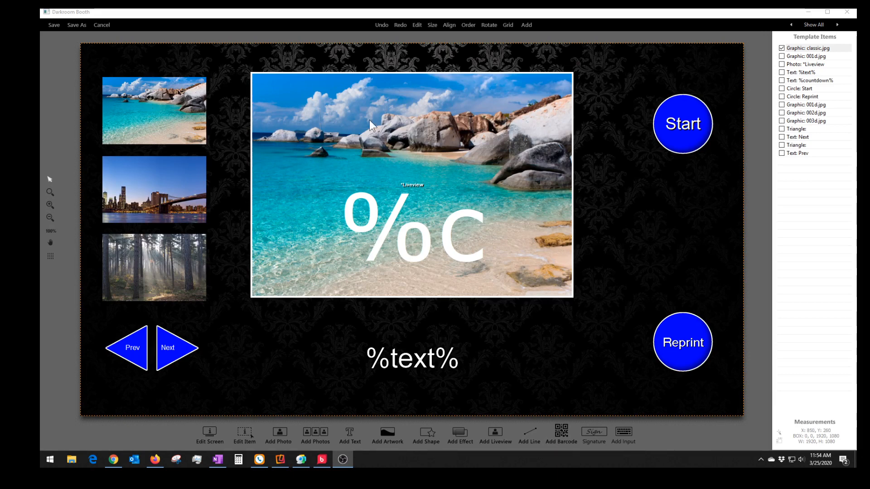
- Move Liveview aside and check the beach graphic's BG scene list of 001d, 002d, 003d
drag(350, 107, 278, 238)
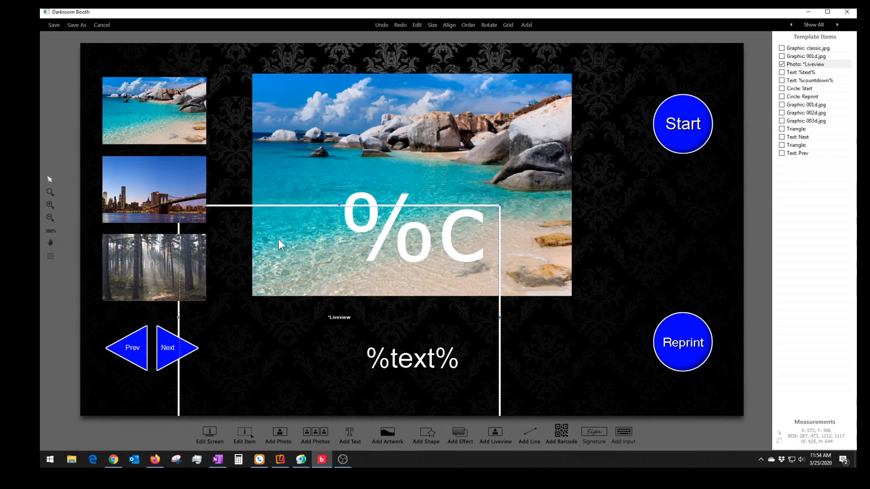
click(445, 134)
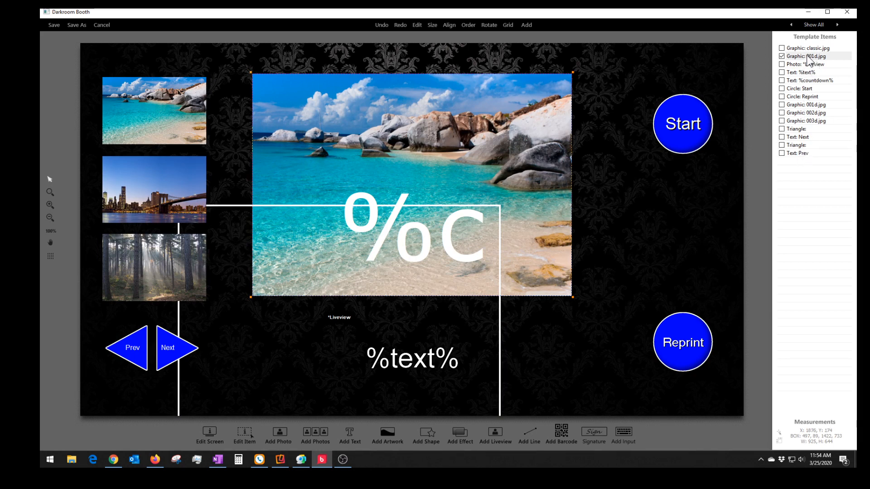
double_click(377, 107)
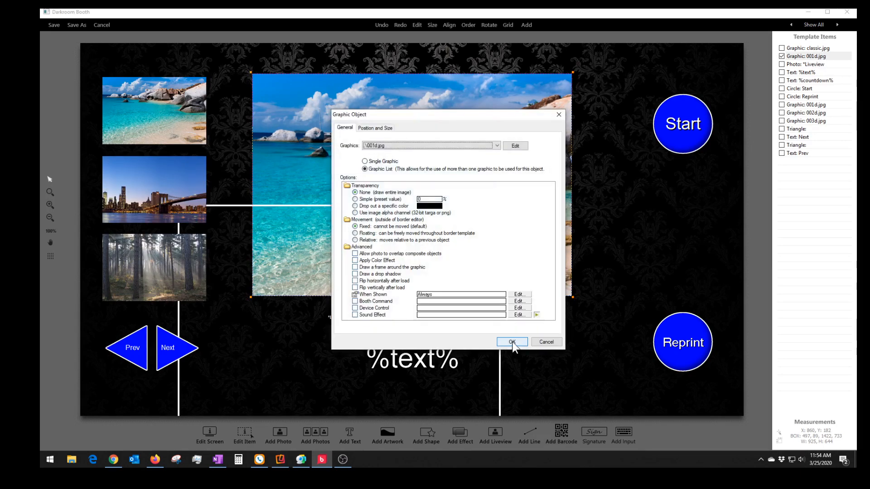
click(515, 146)
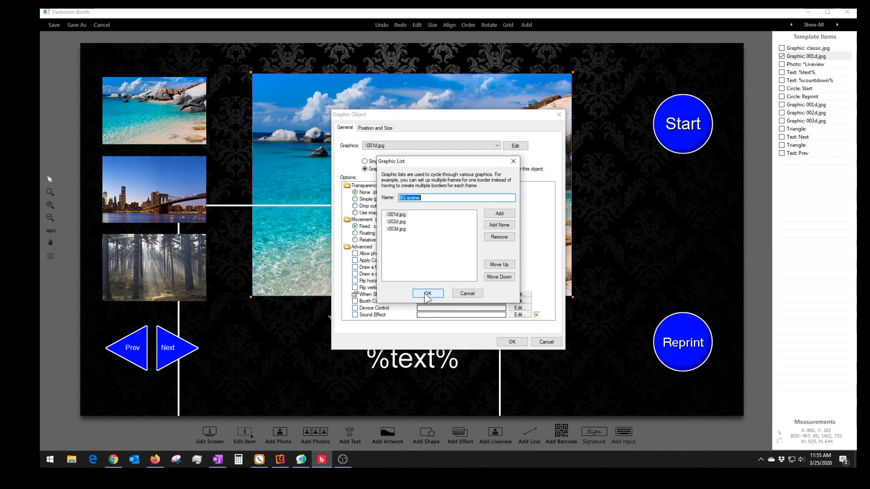
click(429, 294)
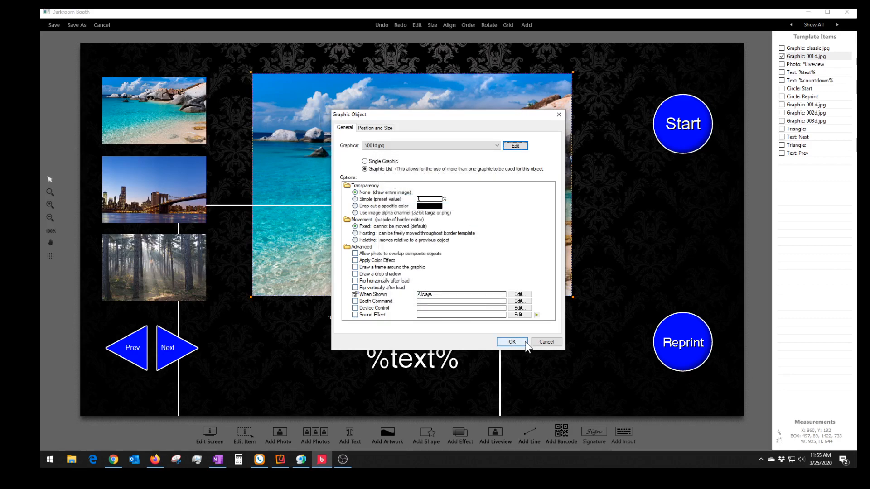
click(546, 343)
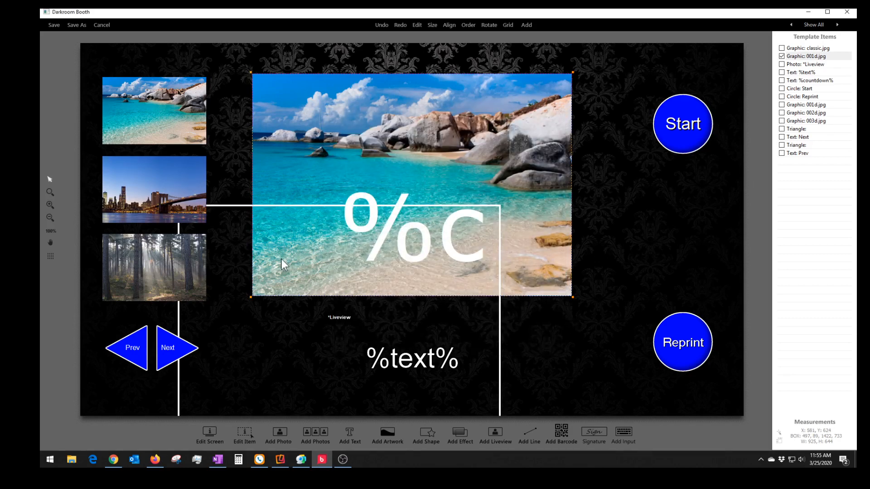
- Realign Liveview over the beach graphic with Chroma-key transparency, then select the beach thumbnail
drag(224, 227, 235, 214)
drag(273, 186, 297, 94)
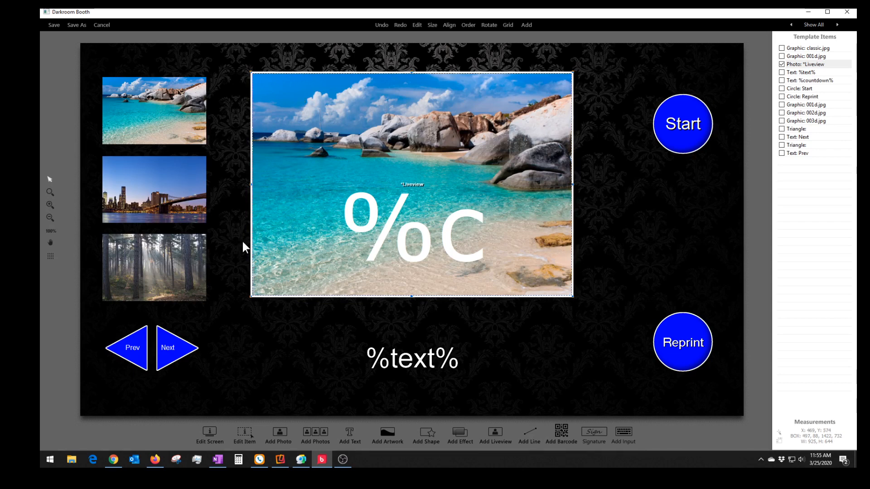
double_click(448, 121)
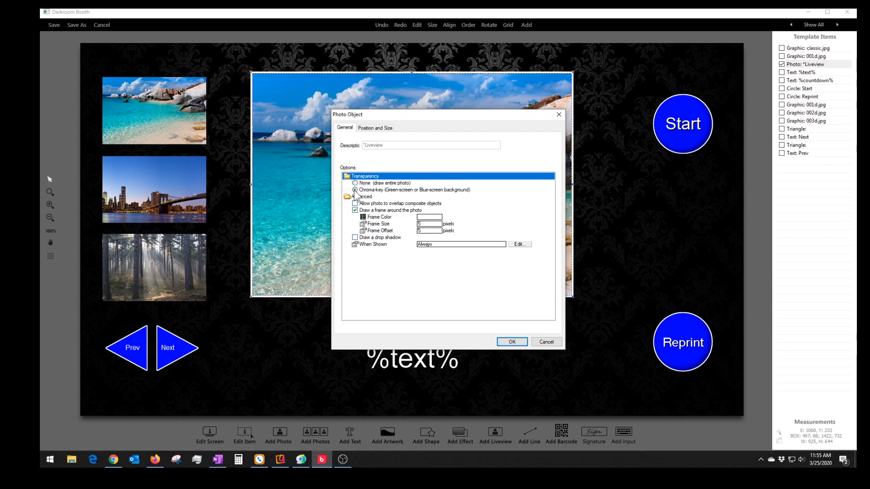
click(512, 343)
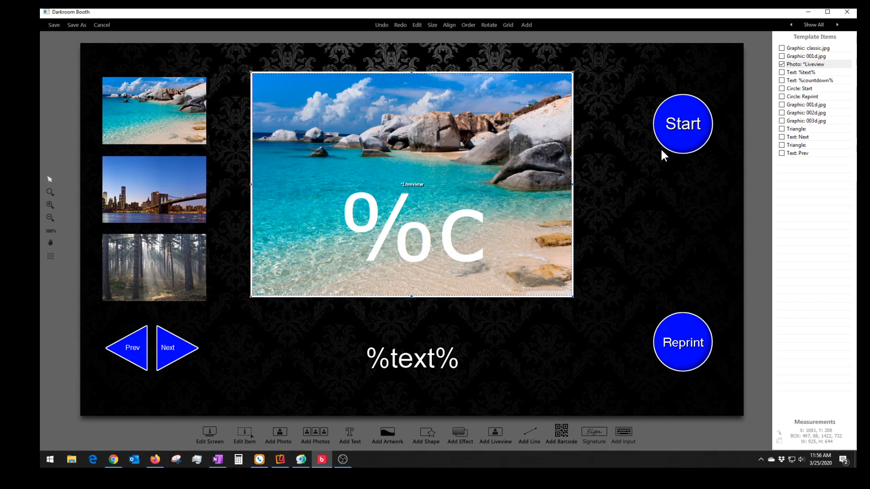
click(162, 113)
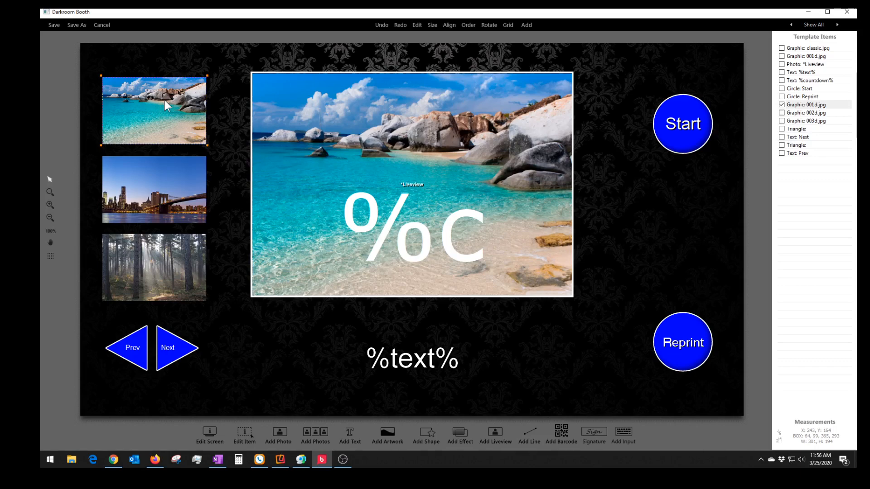
double_click(164, 100)
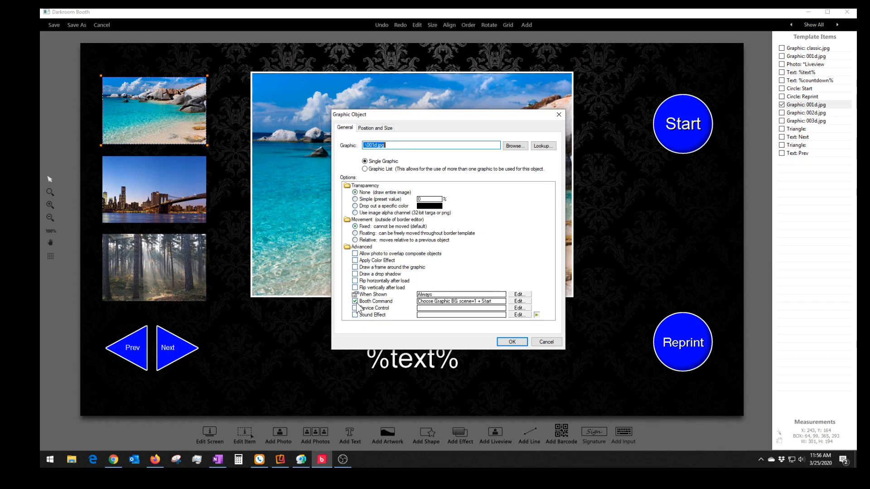
click(520, 302)
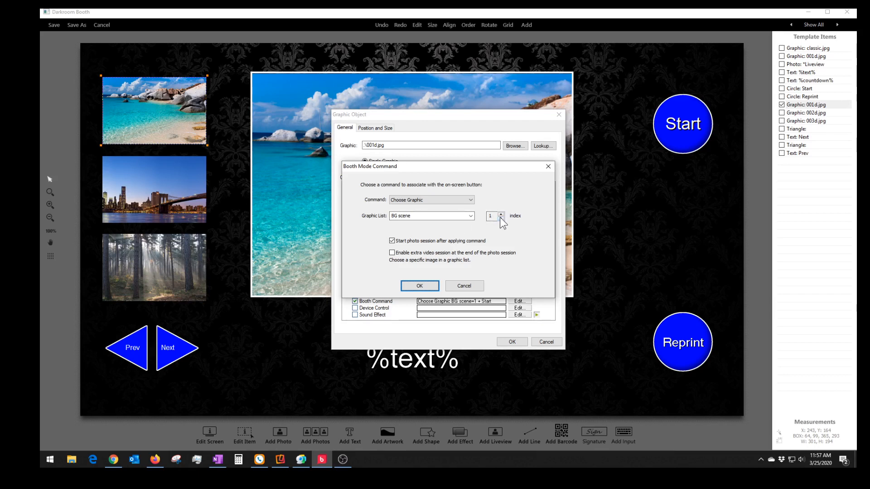
click(425, 285)
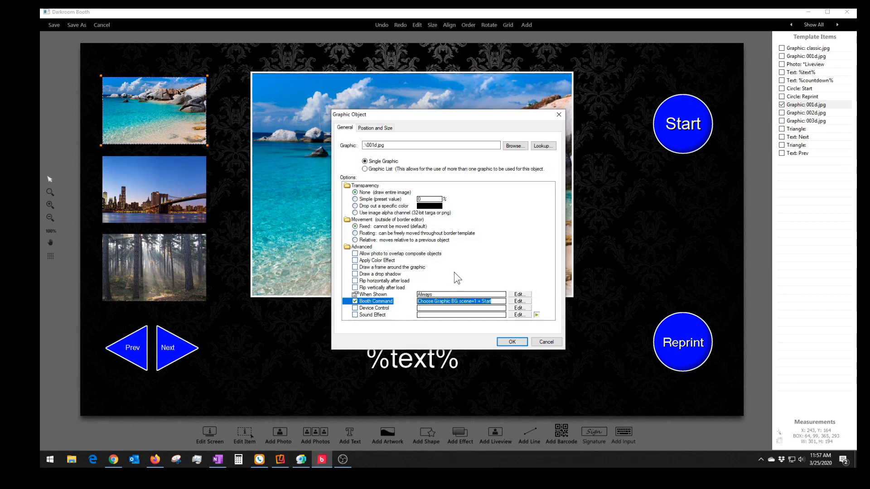
click(514, 342)
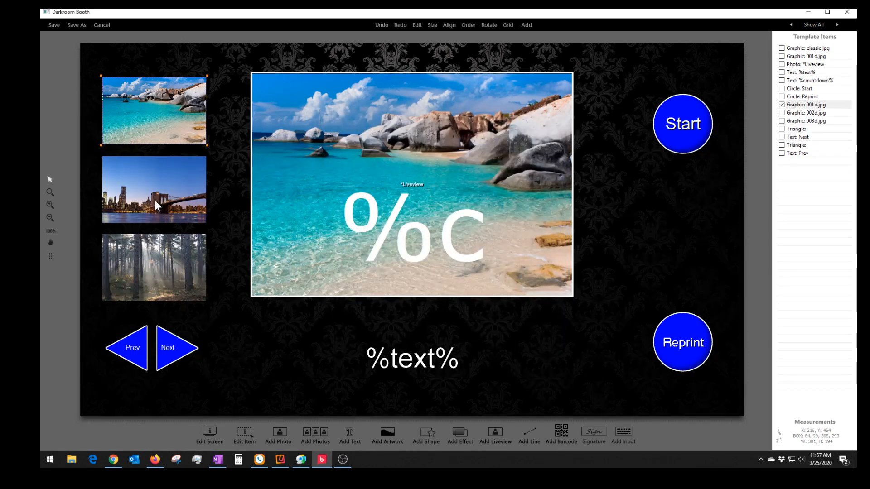
click(154, 200)
- Confirm the city thumbnail's Booth Command picks BG scene image 2, then open the forest thumbnail
double_click(153, 200)
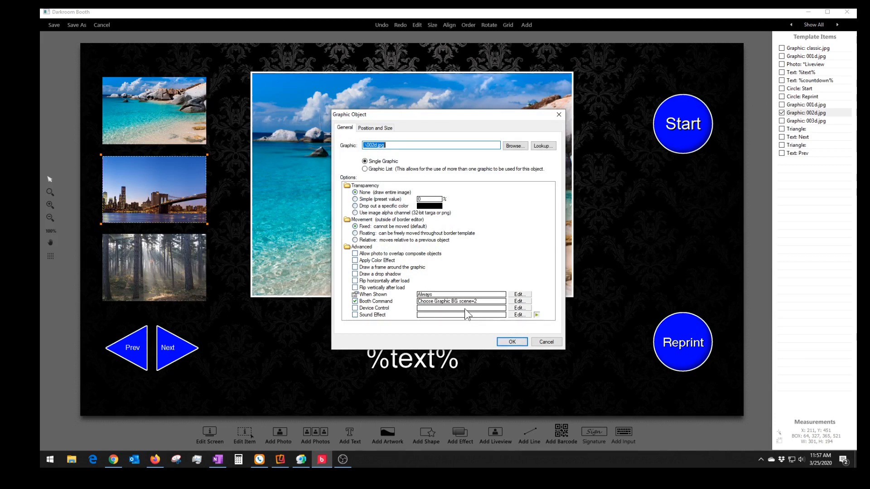
click(518, 301)
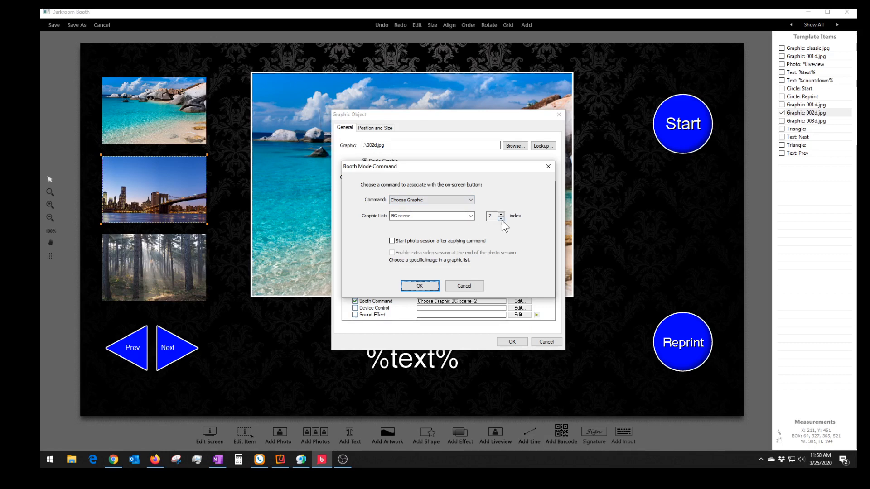
click(427, 288)
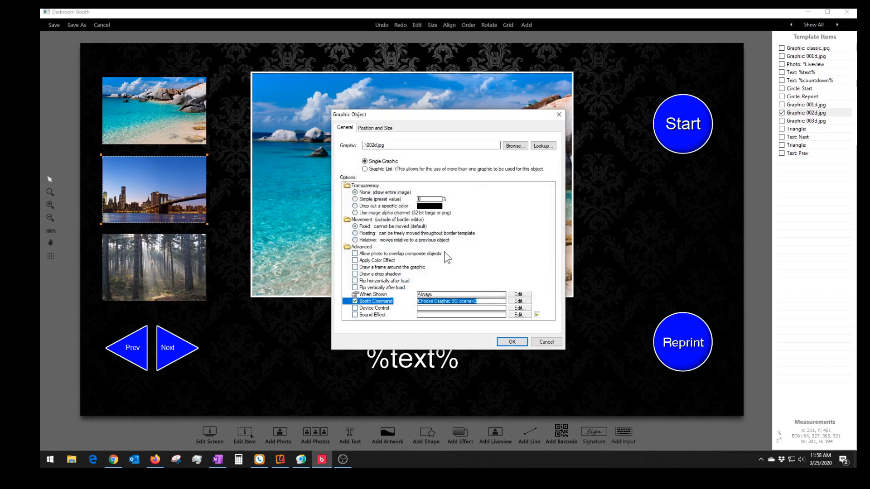
click(503, 340)
double_click(170, 271)
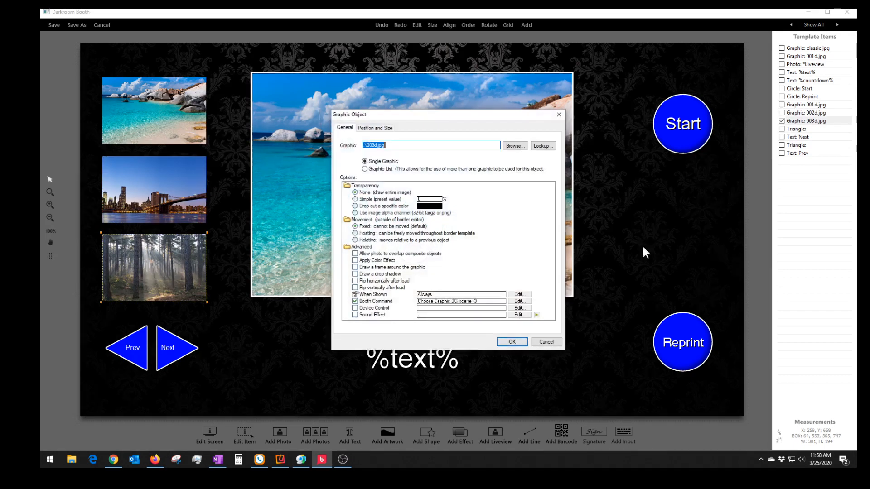
- Keep the forest thumbnail's Choose Graphic command on BG scene index 3 and close its property windows
click(516, 301)
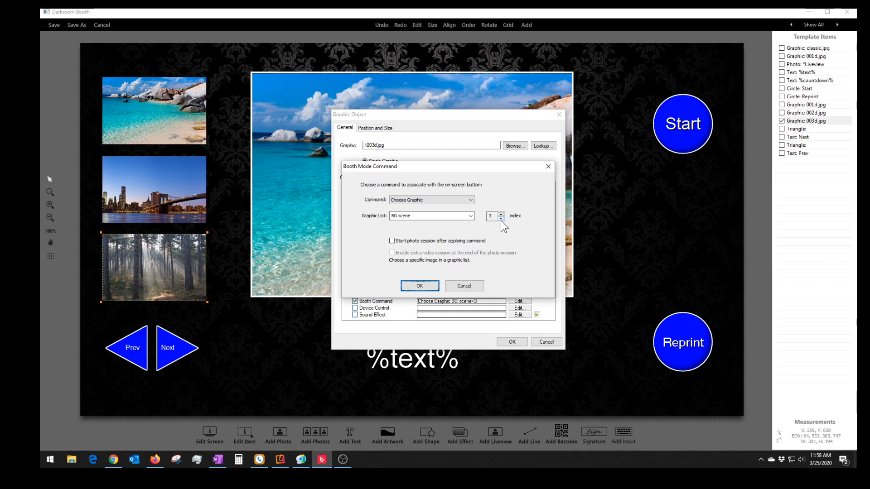
click(471, 216)
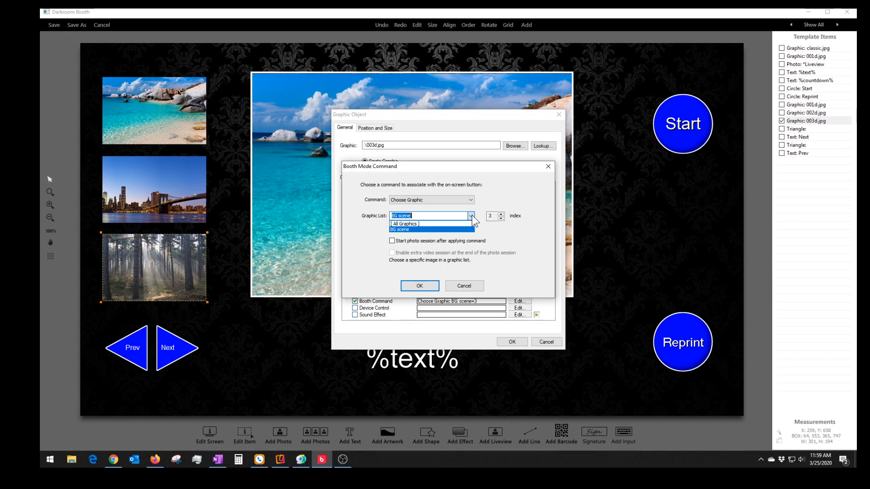
click(418, 224)
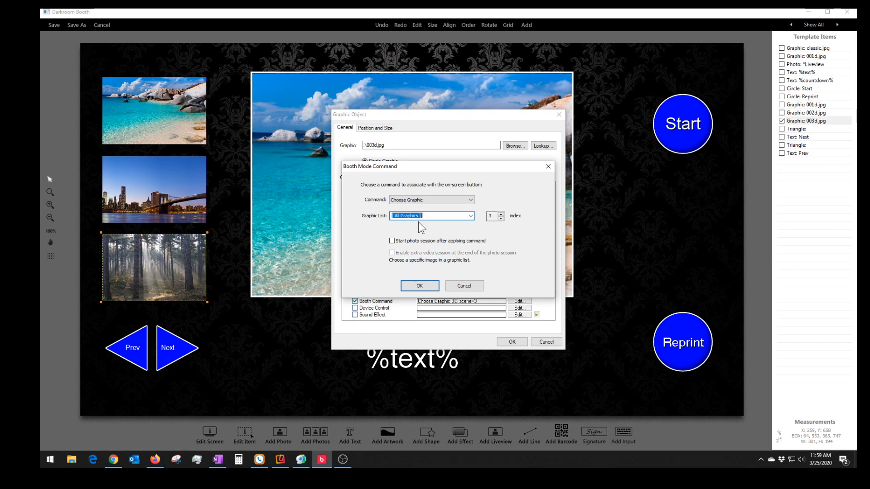
click(469, 216)
click(399, 230)
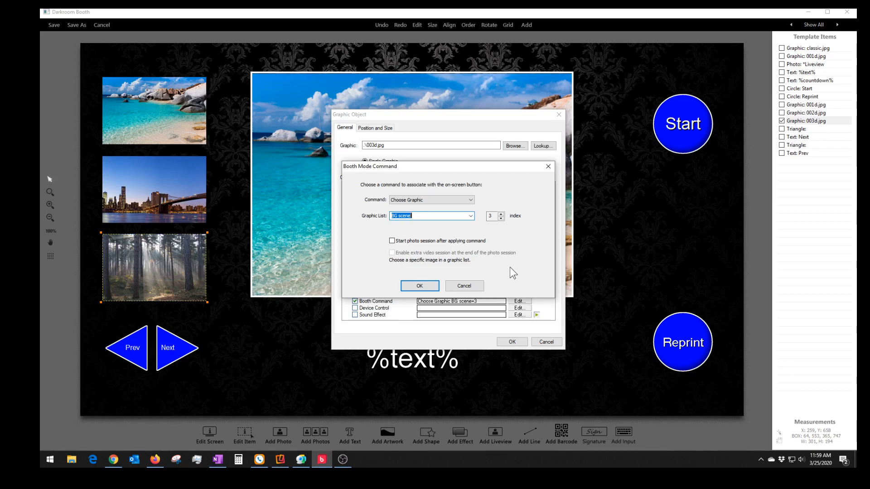
click(466, 286)
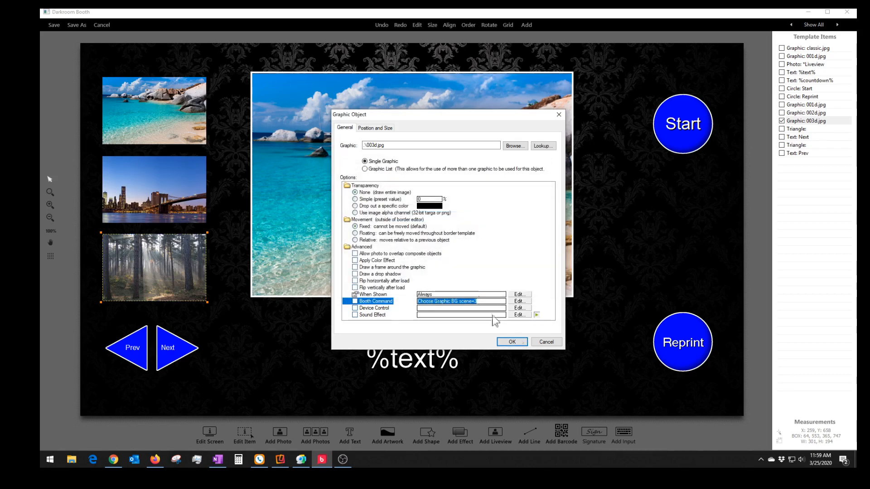
click(545, 343)
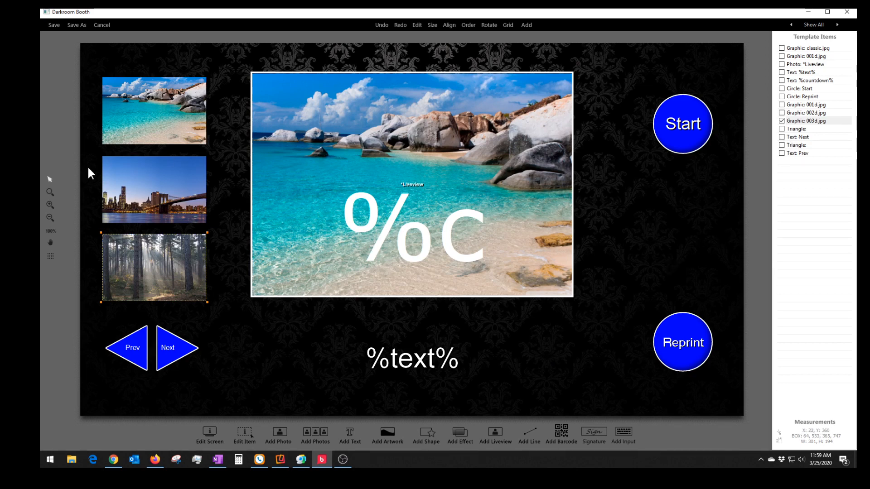
double_click(167, 351)
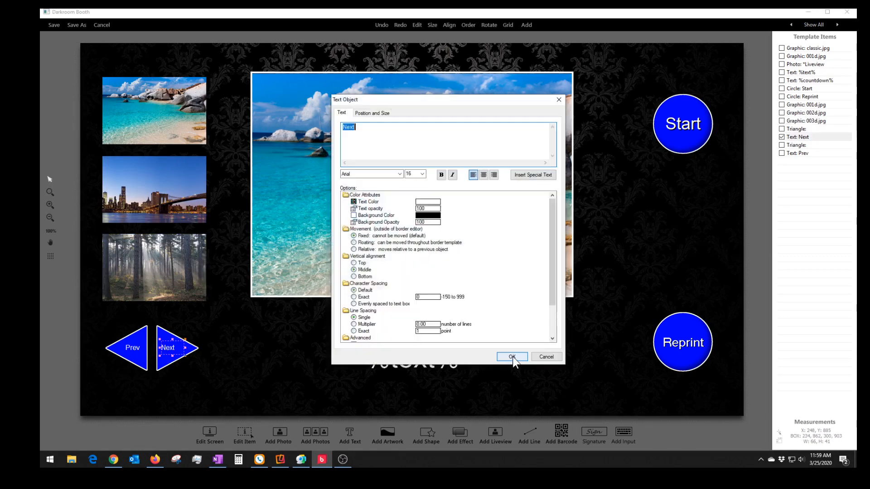
scroll(551, 262, down, 2)
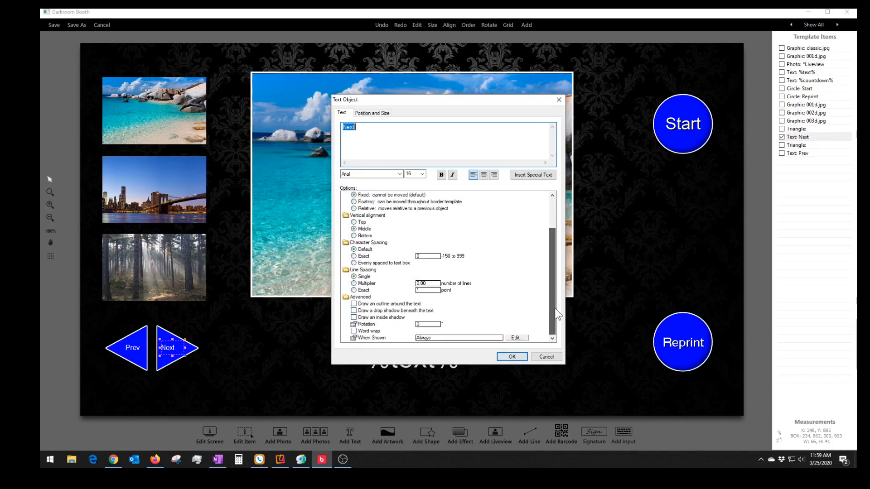
double_click(158, 358)
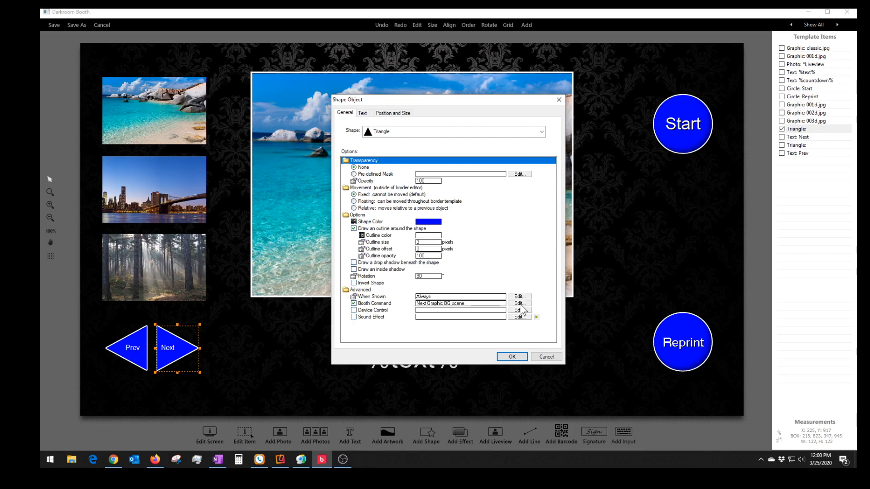
click(546, 357)
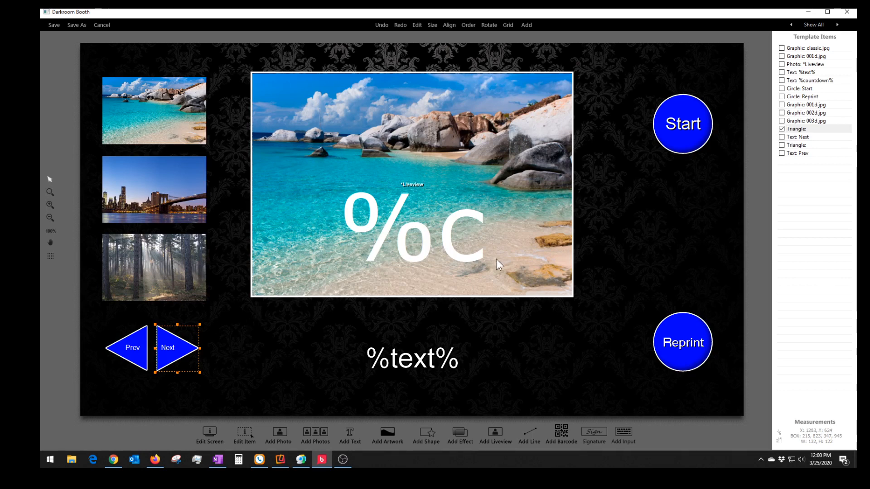
click(56, 24)
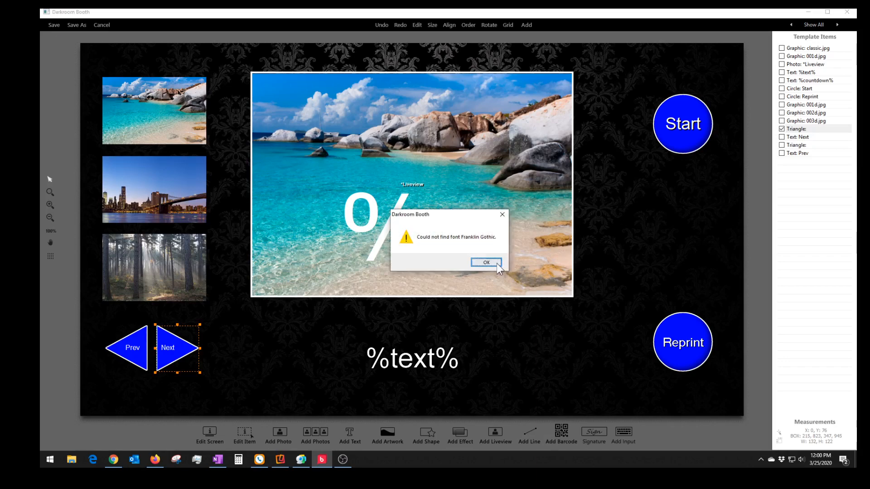
- Accept the missing Franklin Gothic font warning and move the ManyCam window aside
click(498, 269)
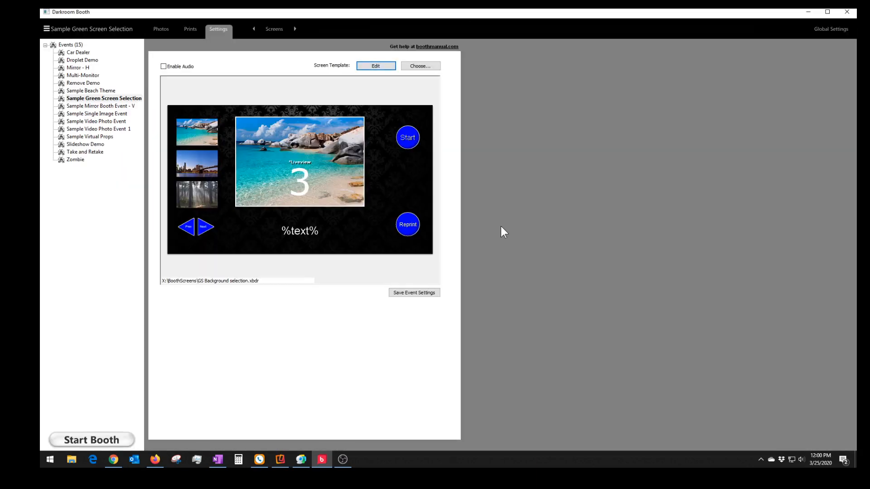
click(300, 459)
drag(395, 77, 856, 80)
- Check the camera settings and run the liveview webcam test
click(278, 27)
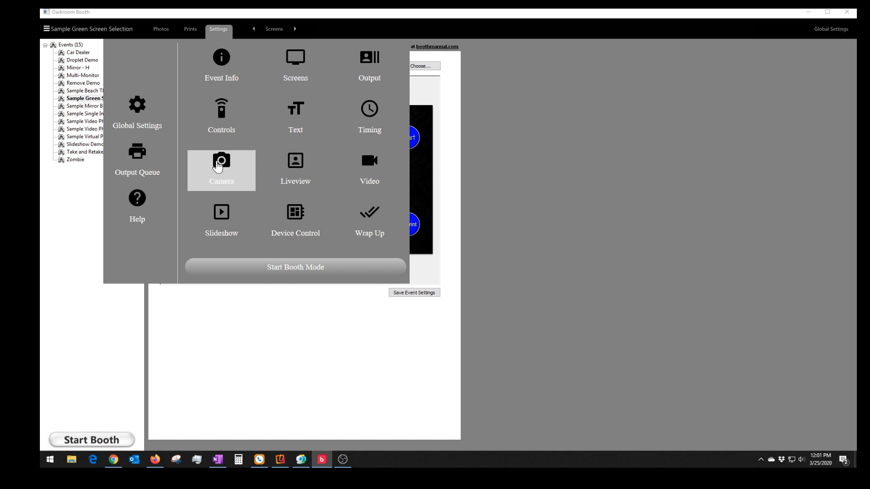
click(218, 166)
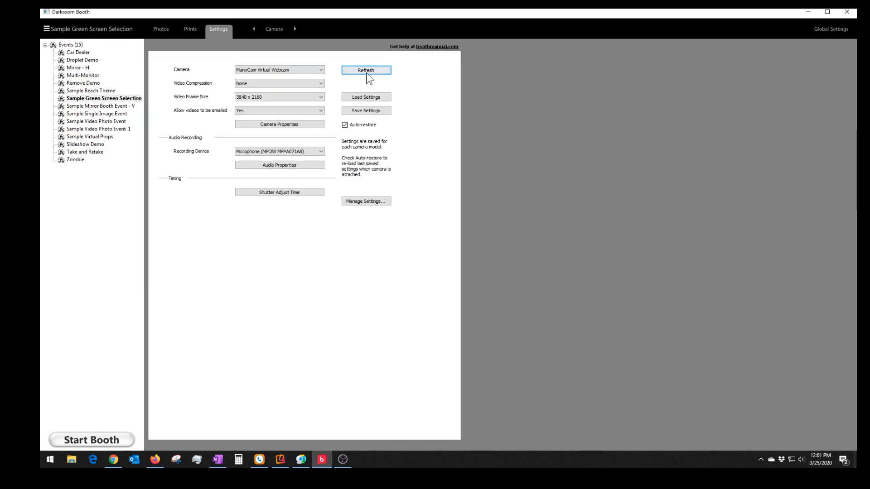
click(285, 30)
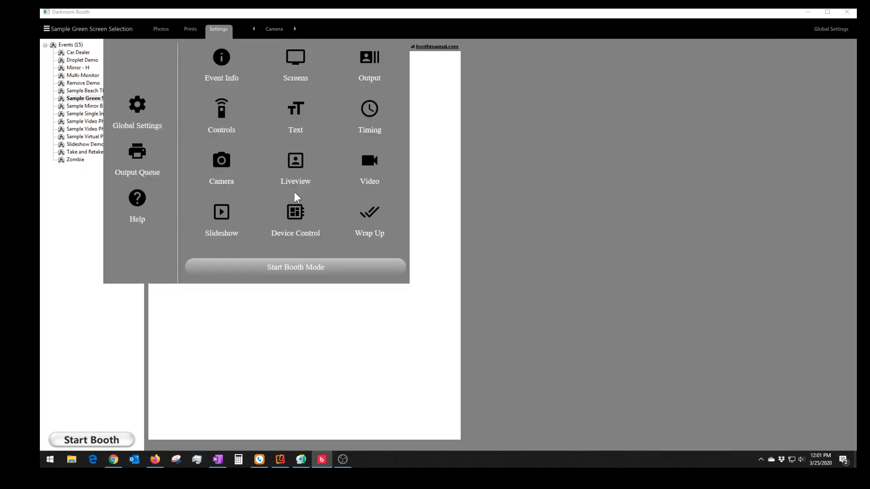
click(293, 170)
click(289, 124)
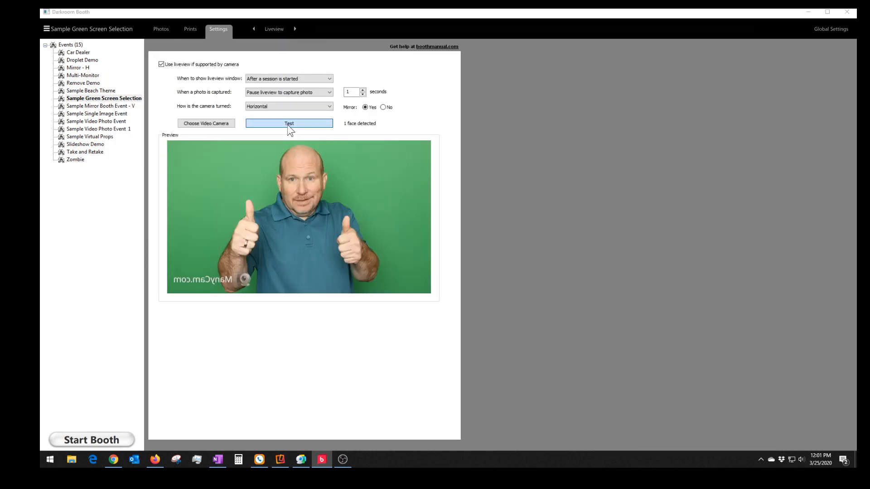
- From the Output settings, start booth mode and dismiss the no-printers warning
click(268, 31)
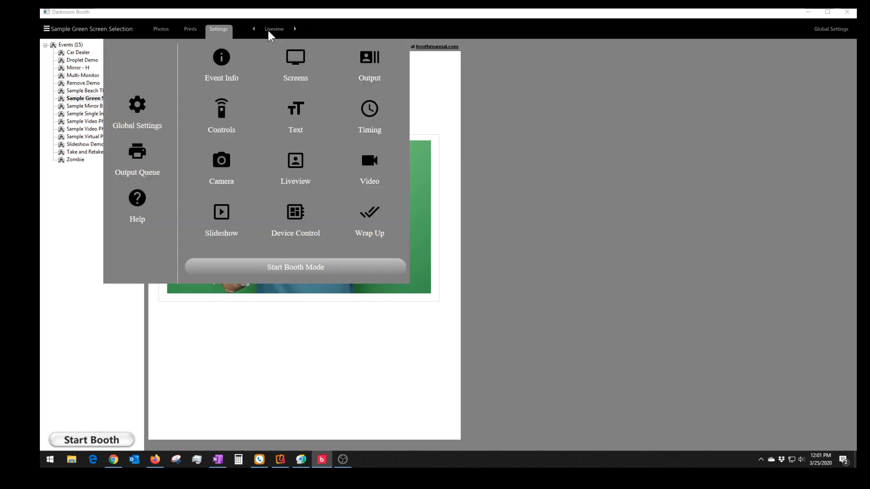
click(373, 68)
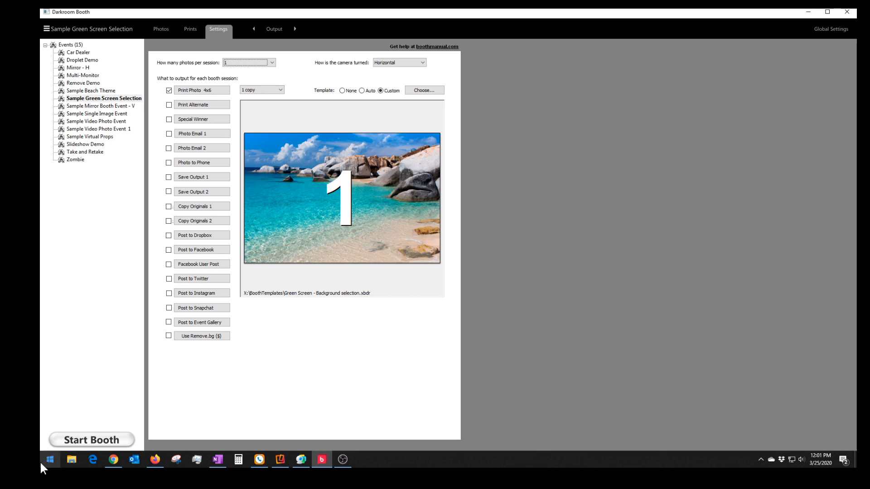
click(80, 444)
click(473, 264)
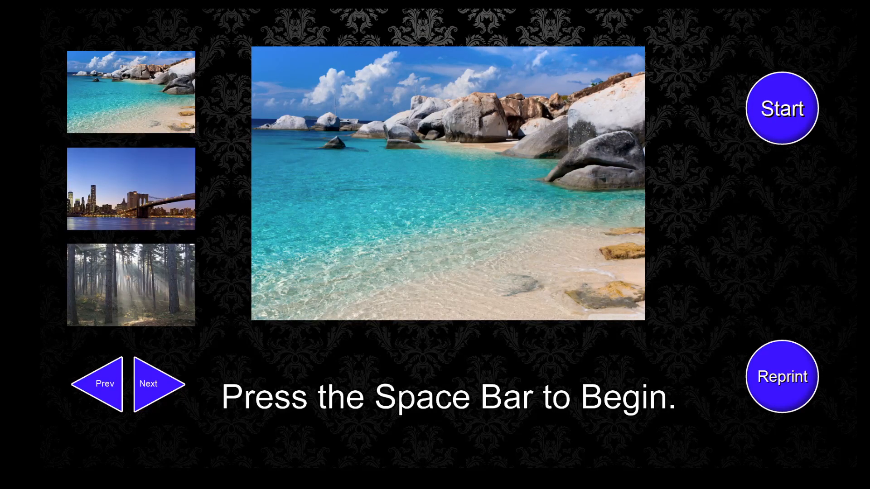
- Run a test session showing the person keyed over the beach backdrop, then exit booth mode
key(space)
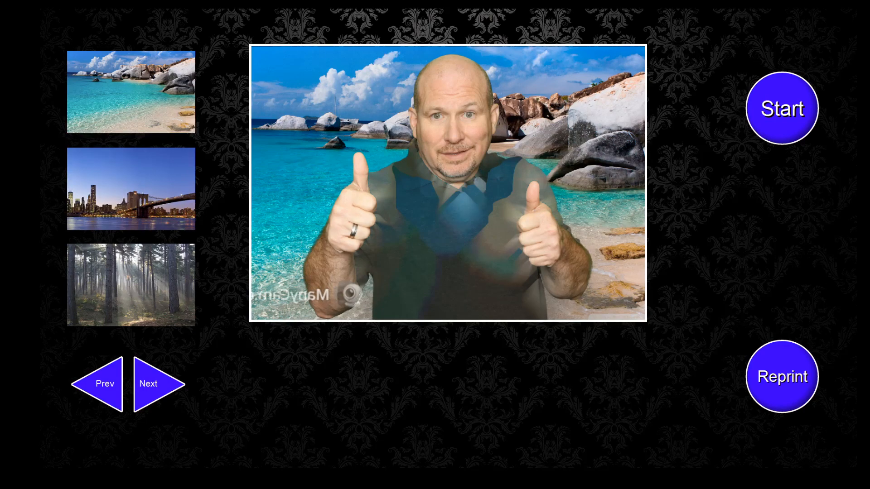
key(Escape)
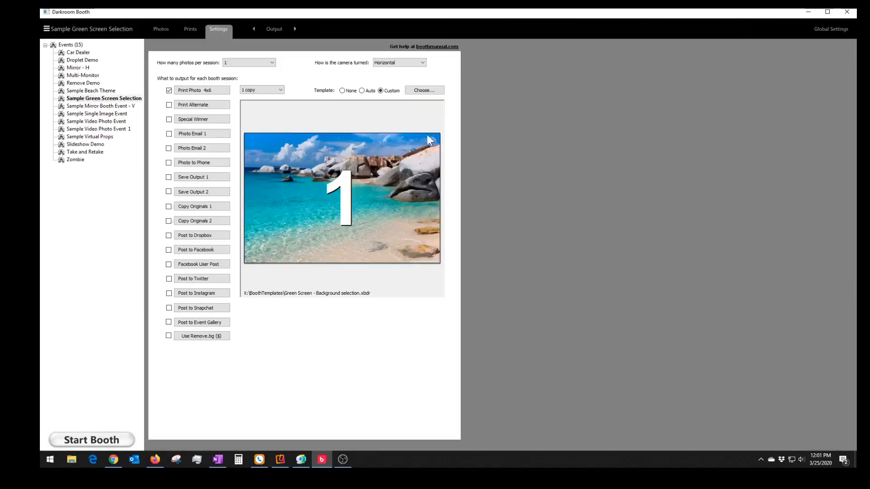
- Turn off Hide mouse cursor in booth mode in the Controls settings
click(272, 28)
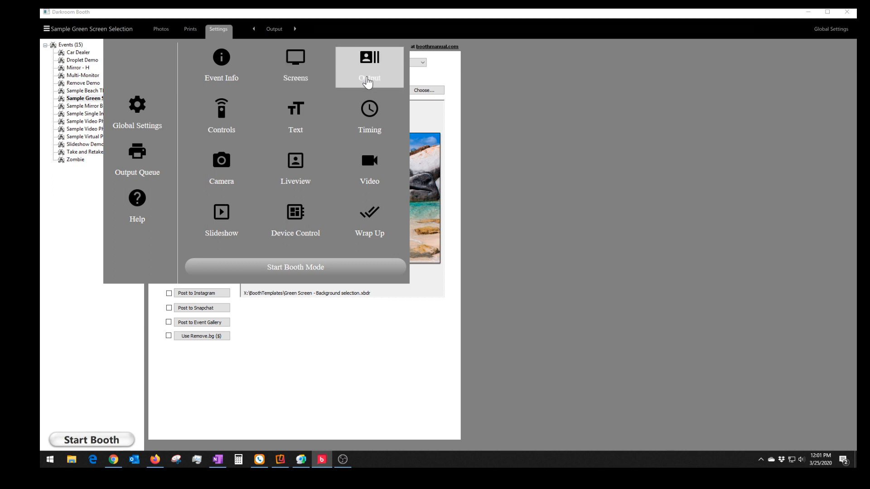
click(208, 117)
click(215, 210)
click(215, 211)
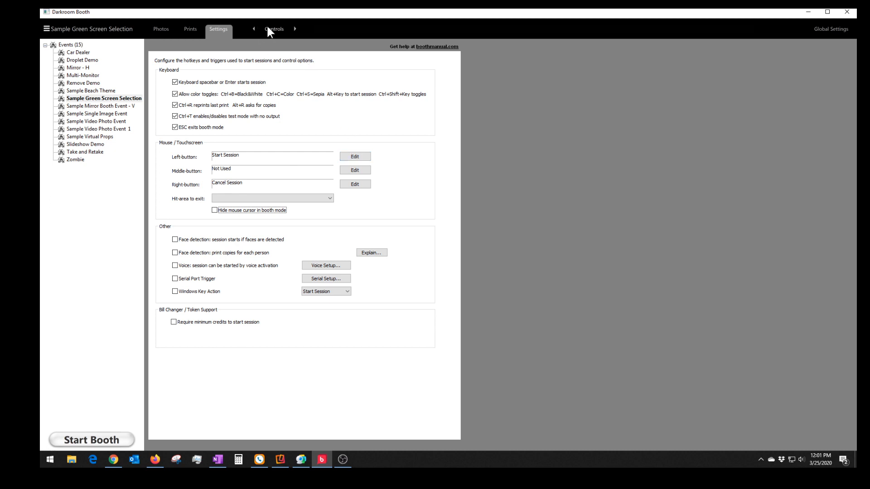
- Set liveview to 'Always on before and during session' and restart booth mode, dismissing the printer warning
click(268, 27)
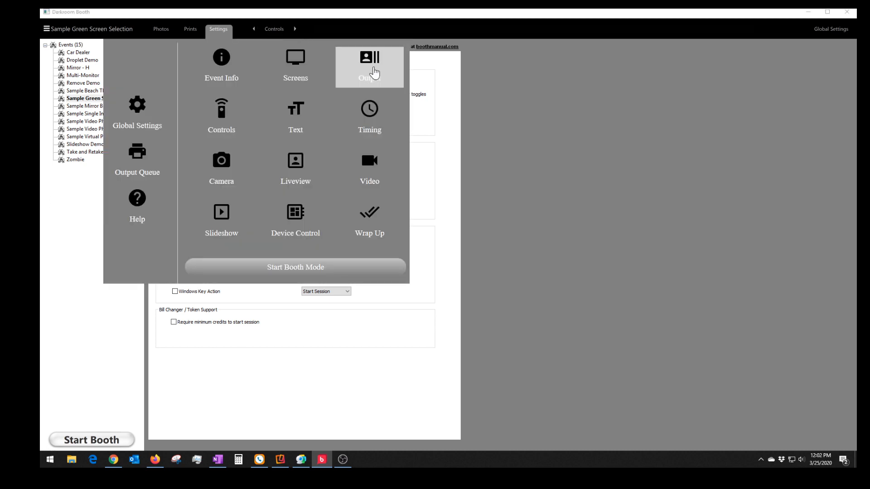
click(295, 166)
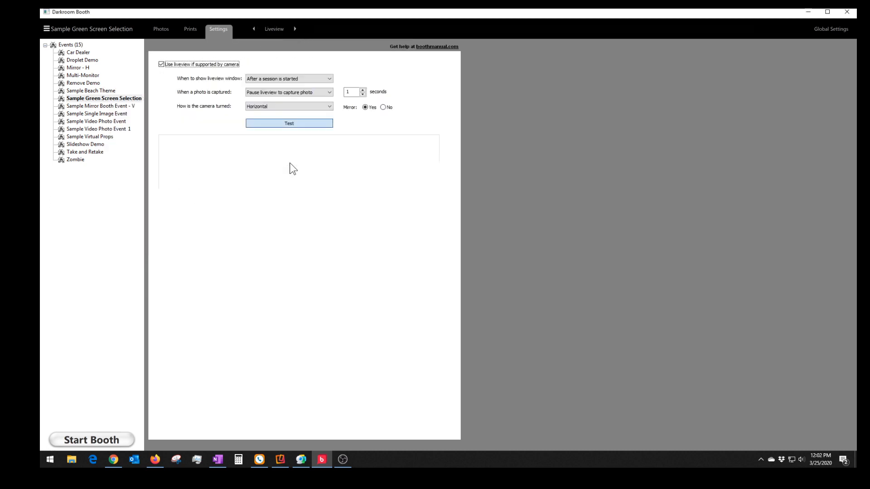
click(287, 80)
click(284, 90)
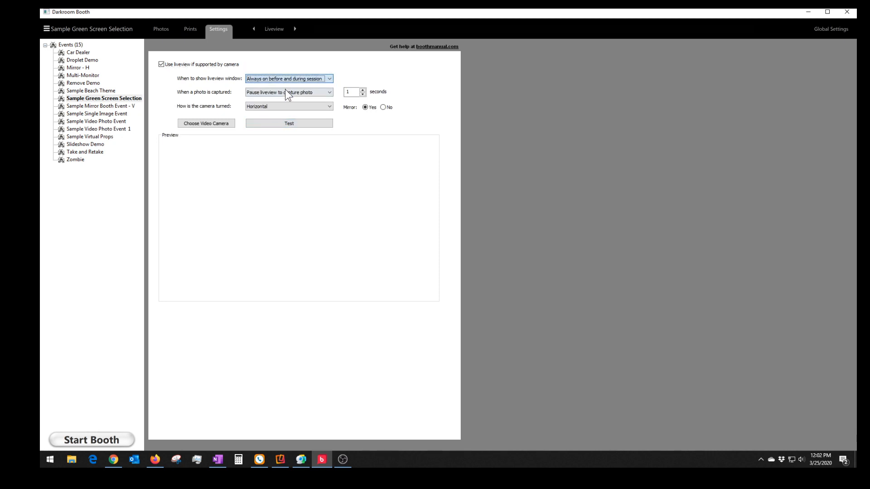
click(110, 440)
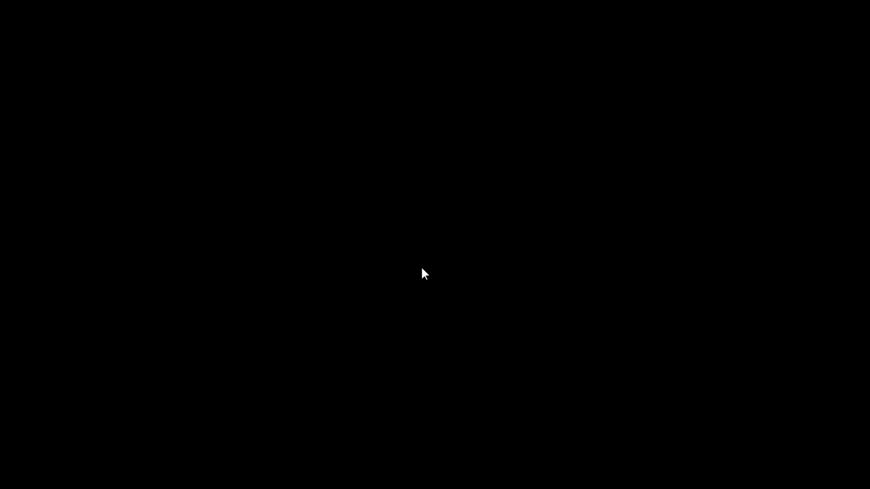
click(467, 264)
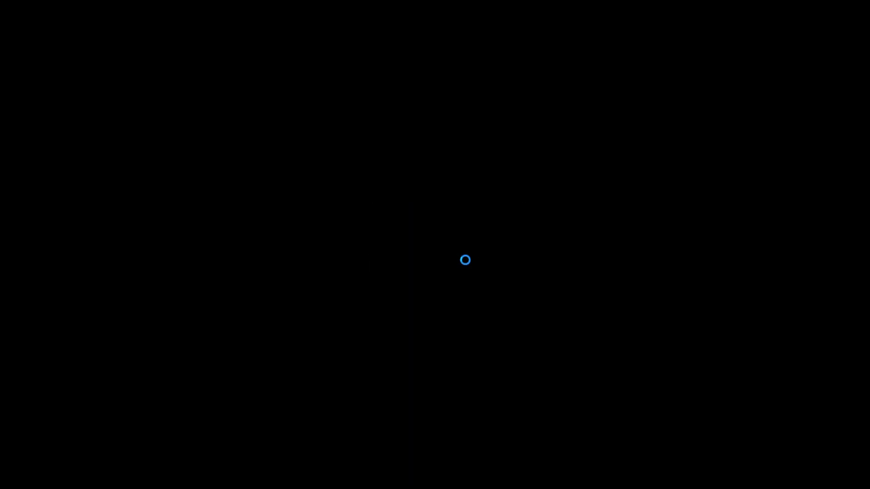
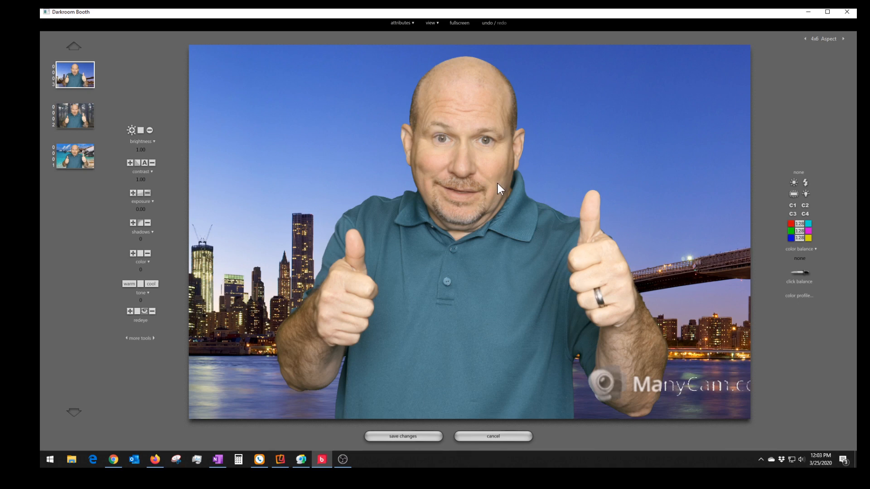
- Reopen beach photo 0001 in the editor with its chroma key settings displayed
click(498, 437)
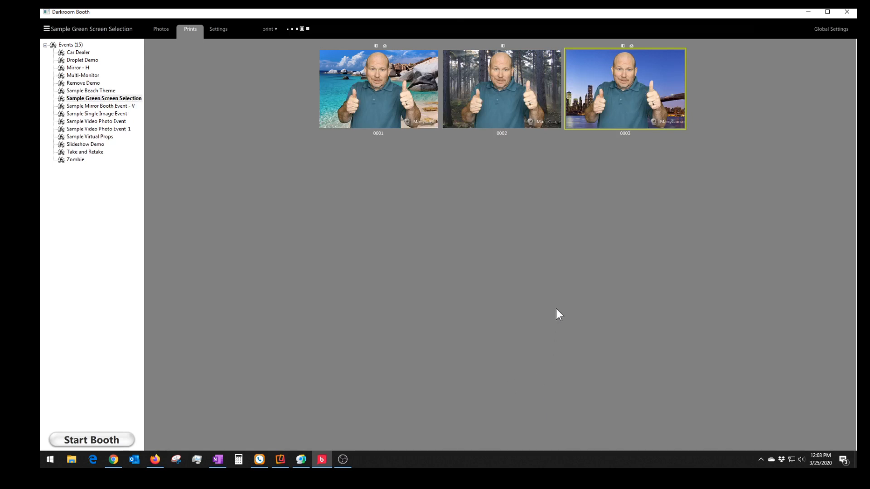
click(368, 87)
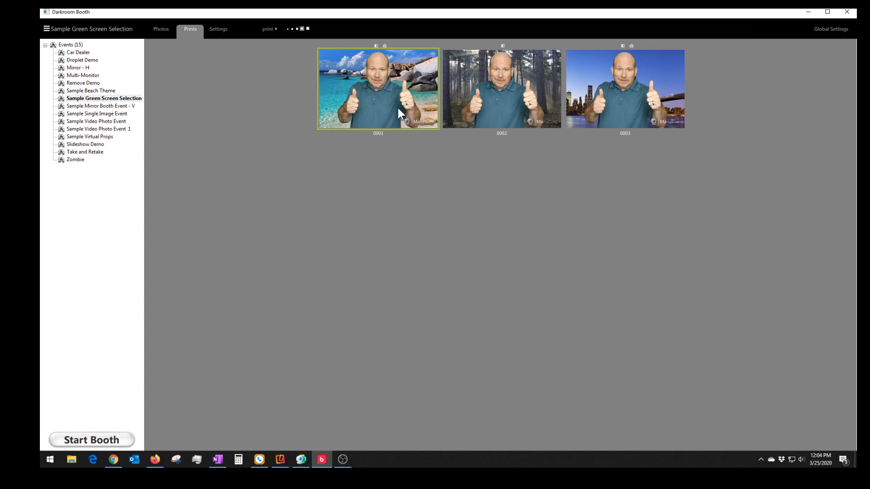
double_click(378, 86)
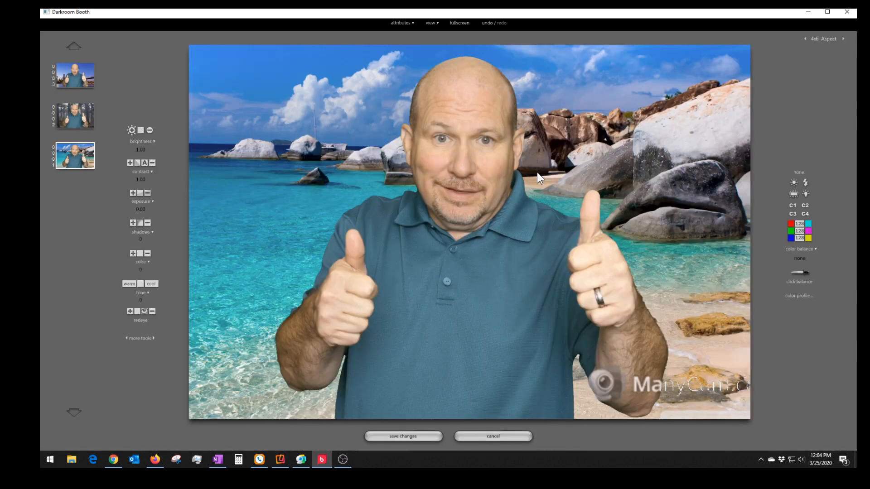
click(135, 338)
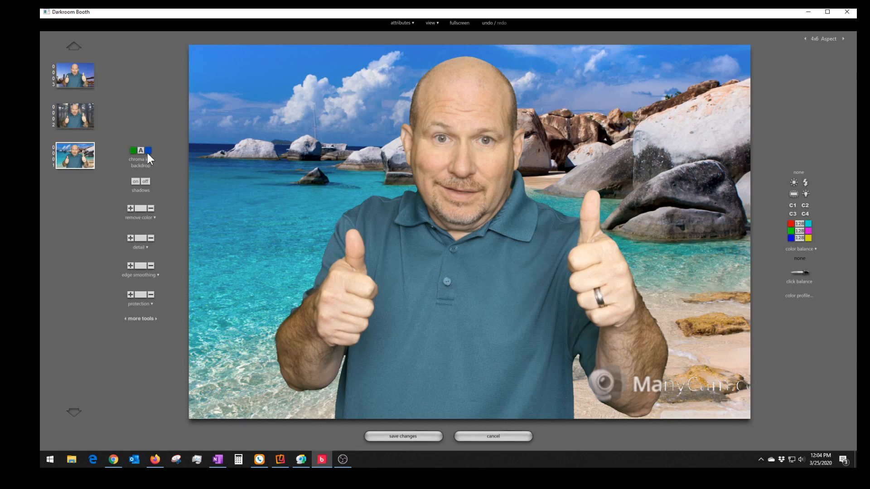
click(491, 439)
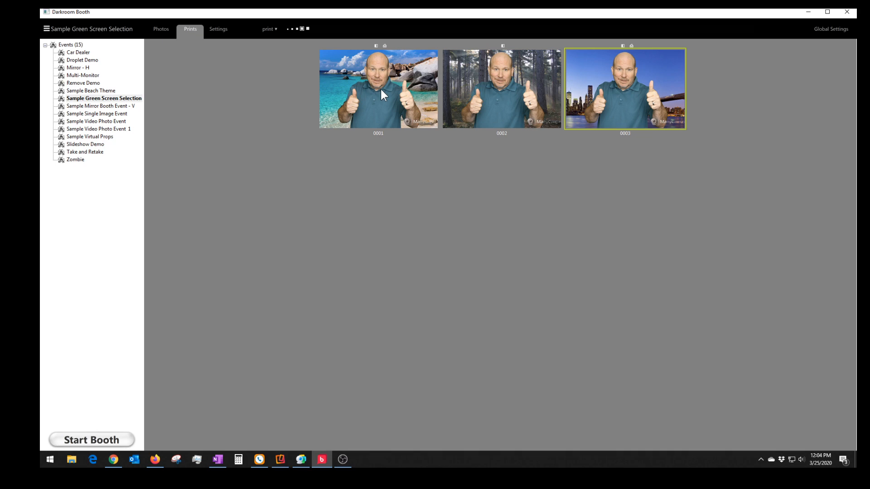
double_click(380, 89)
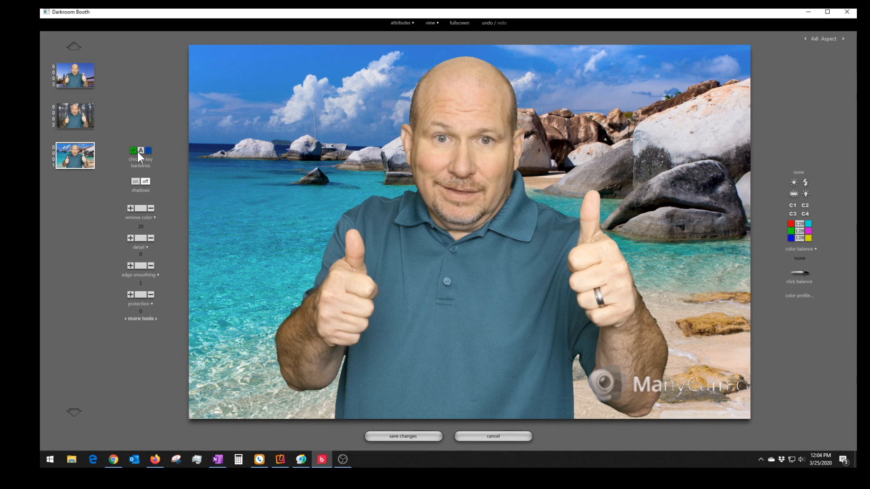
- Preview the backdrop with chroma key off, glance at the Save to graphic lists, then discard edits
click(149, 152)
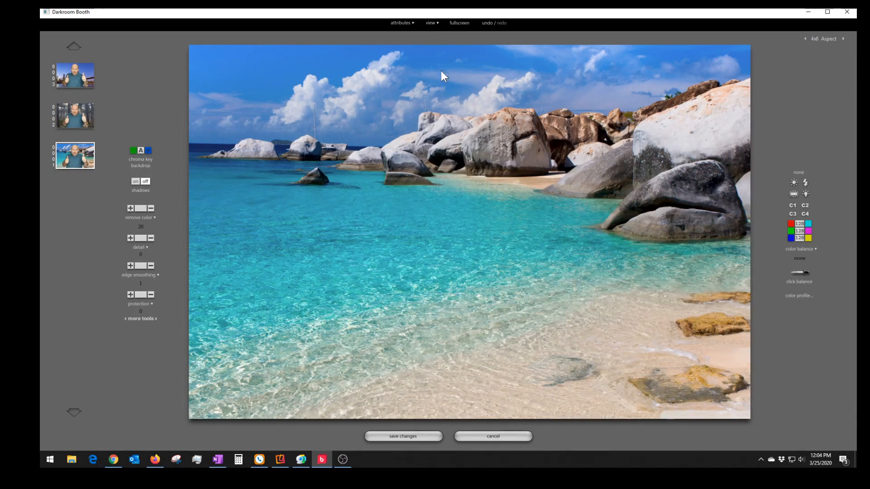
click(403, 23)
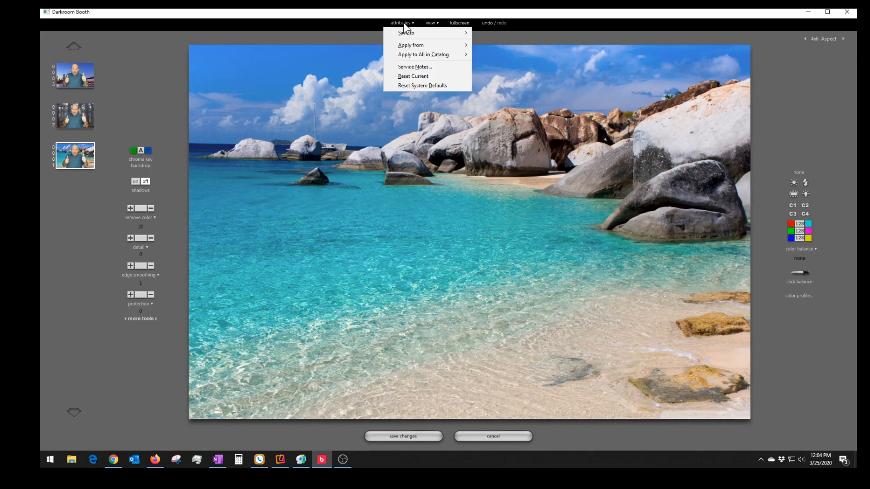
mouse_move(406, 33)
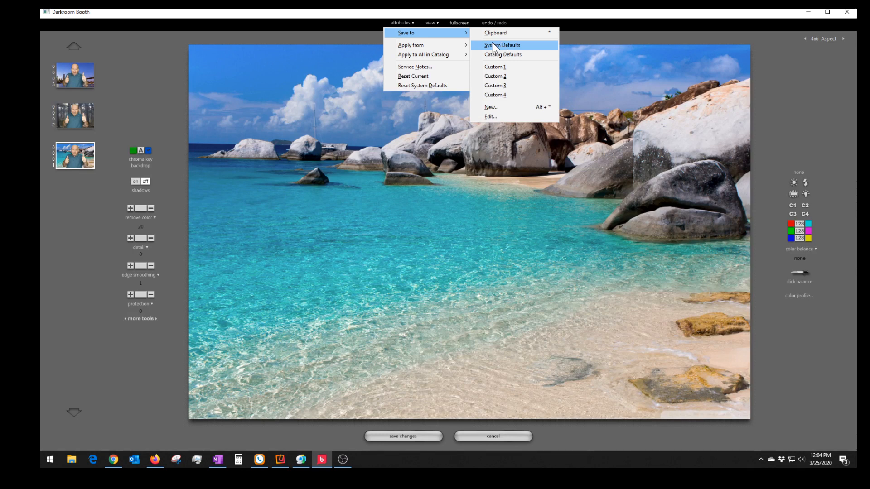
click(436, 206)
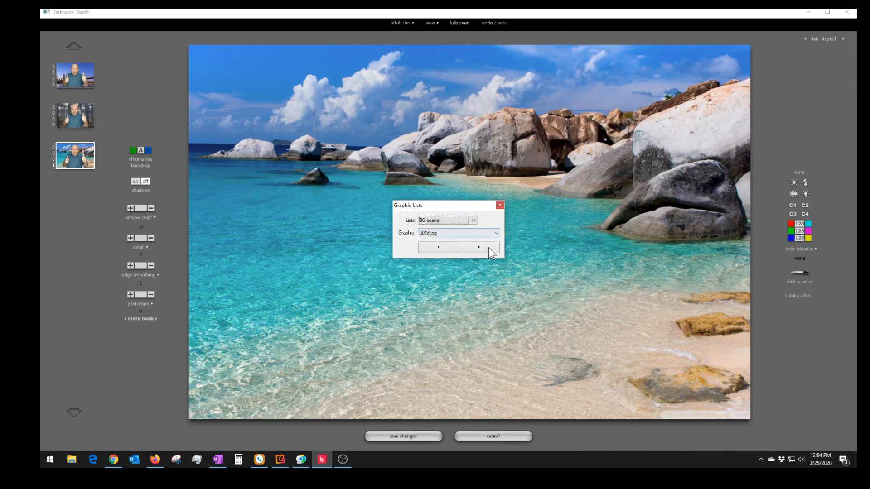
click(500, 206)
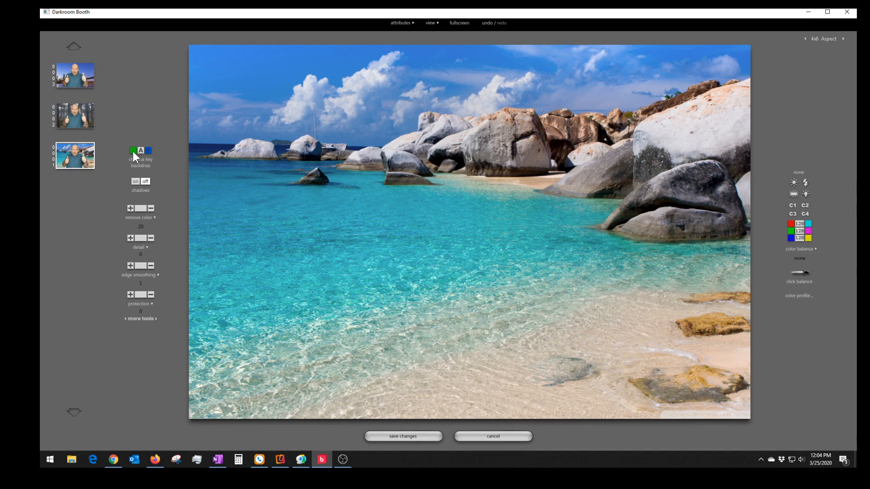
click(493, 435)
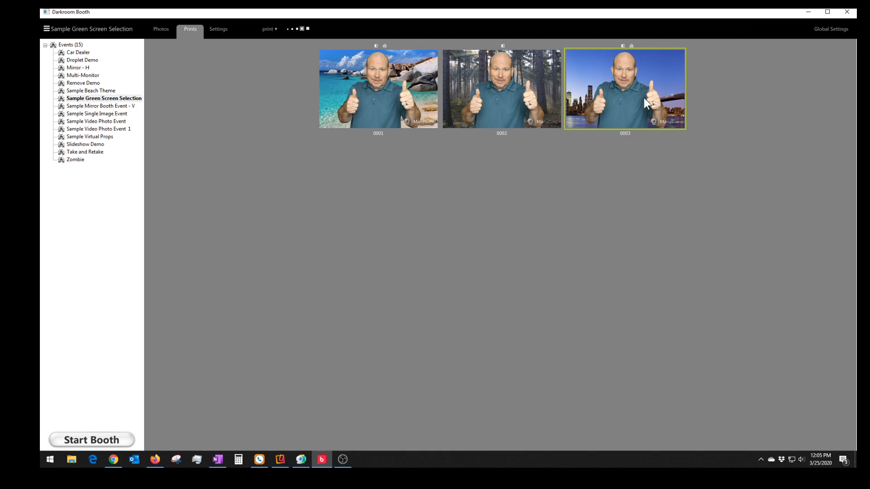
- Go to the event's Output settings page
click(209, 25)
click(271, 28)
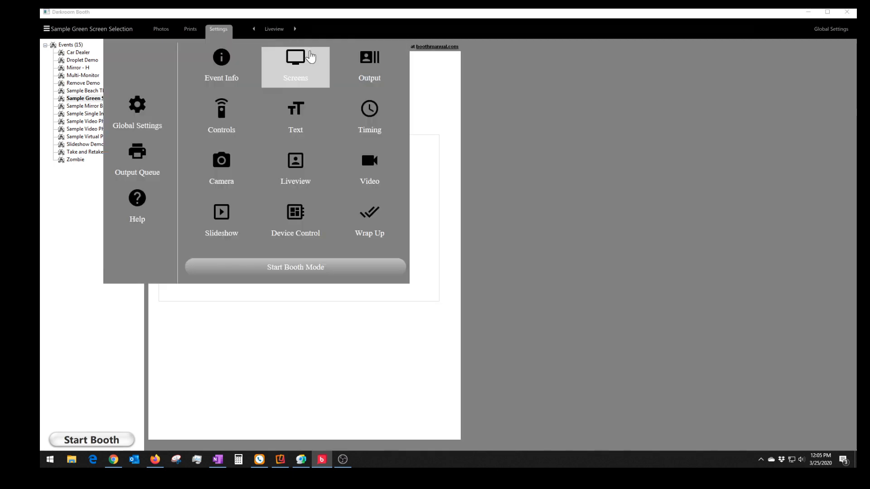
click(336, 80)
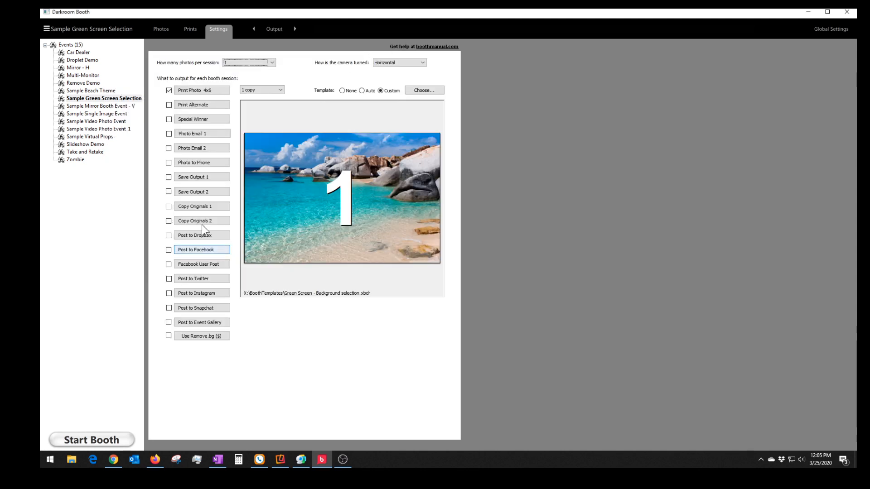
- Review the Save Output 1 and Copy Originals 1 settings without changing them
click(195, 178)
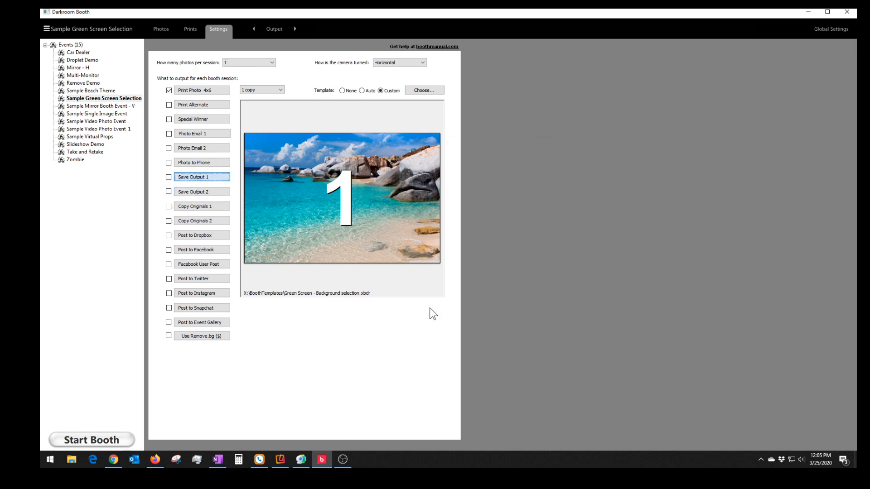
click(467, 307)
click(188, 210)
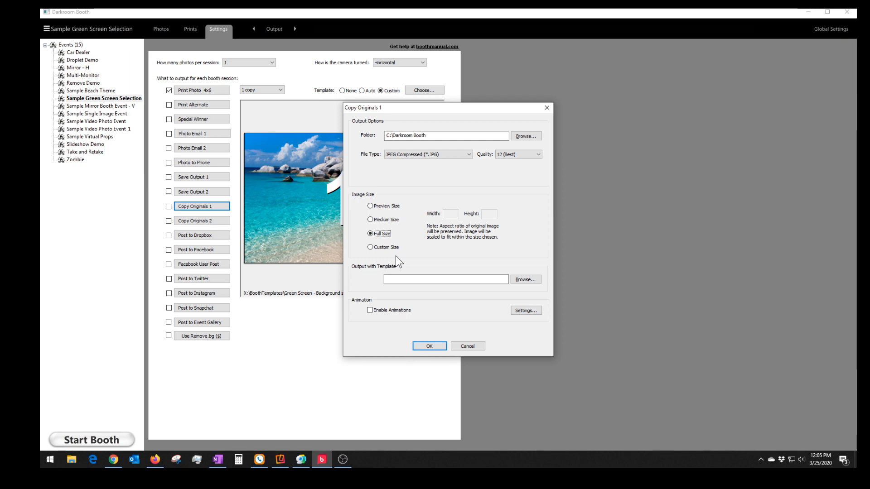
click(471, 346)
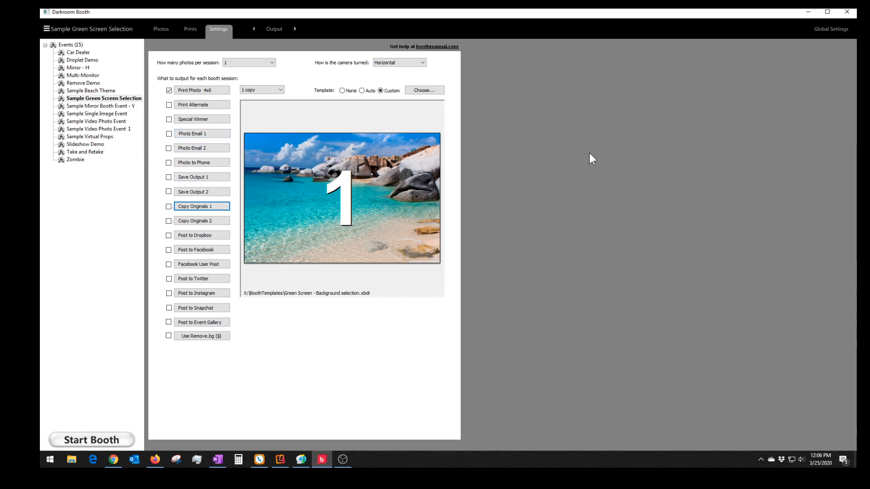
click(835, 29)
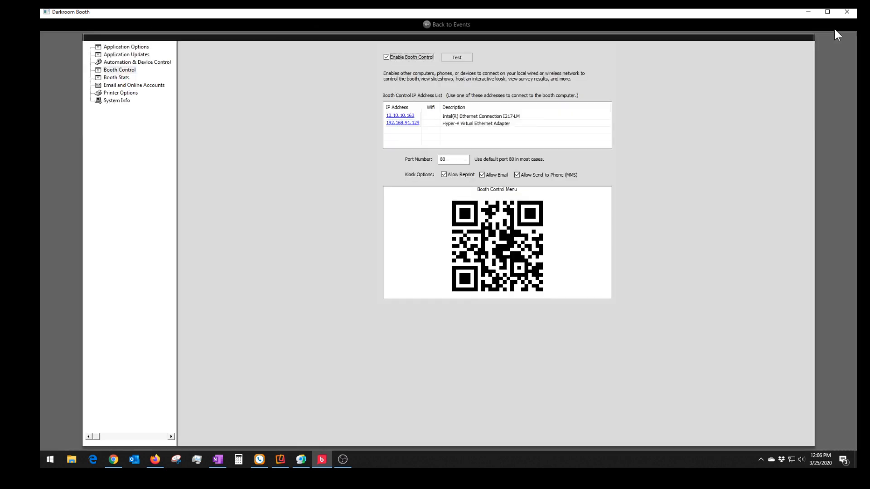
click(112, 86)
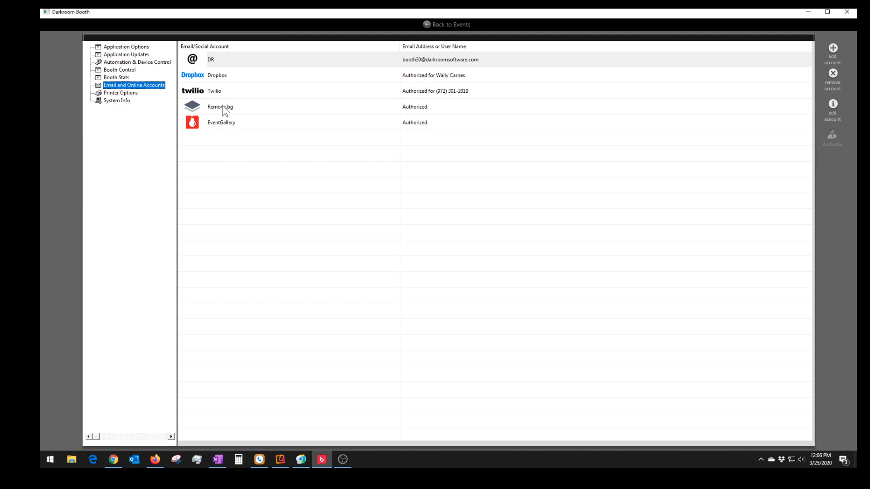
click(261, 62)
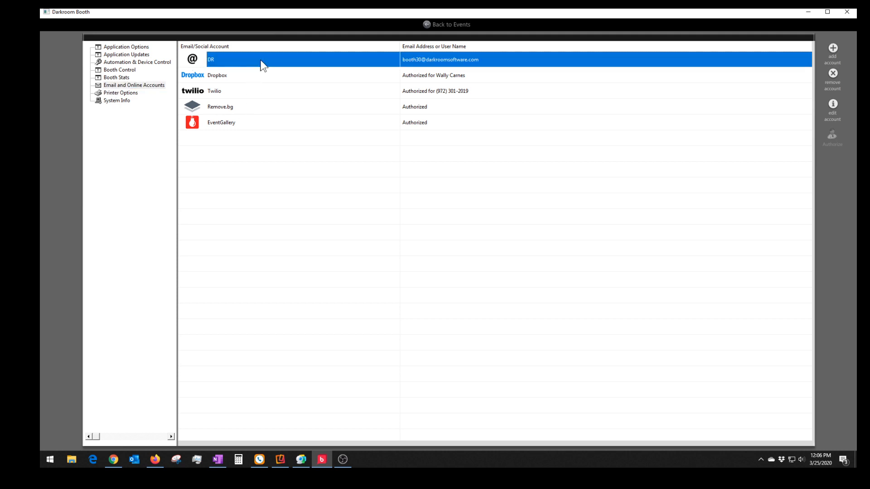
double_click(260, 62)
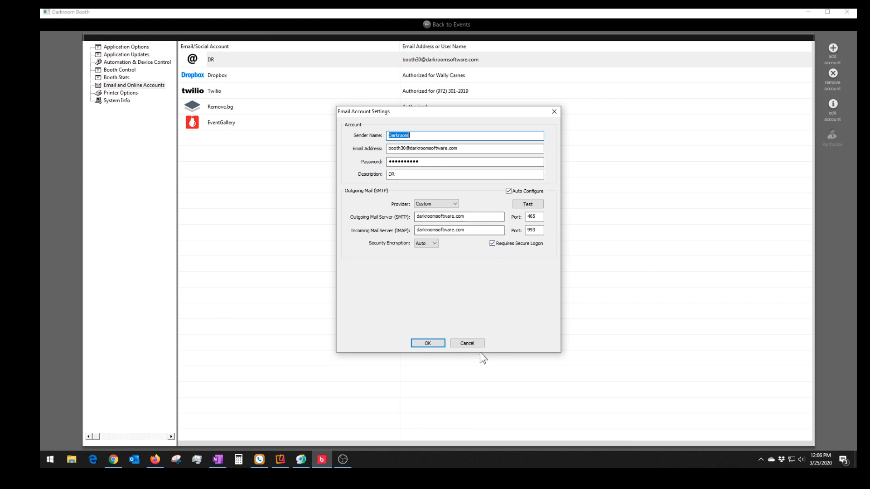
click(471, 344)
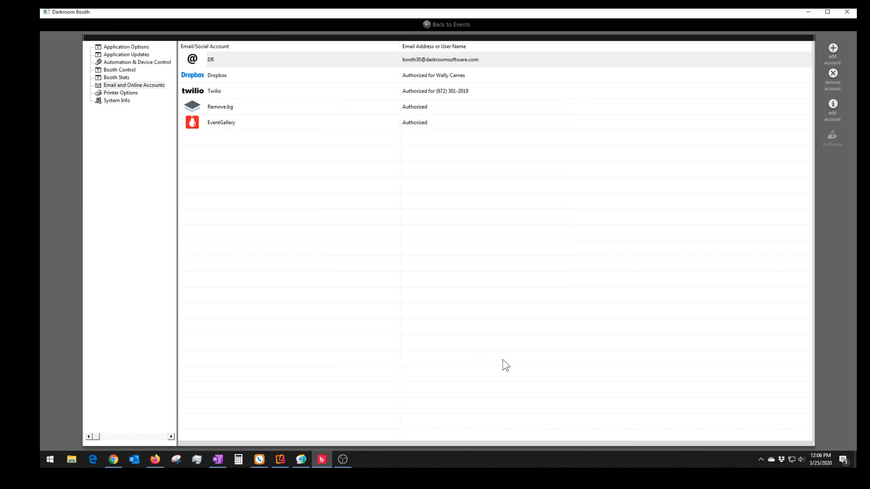
double_click(300, 64)
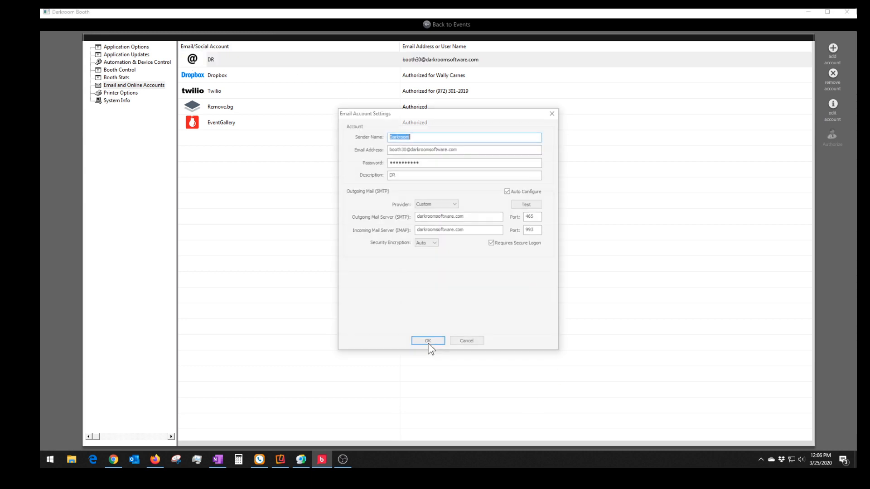
click(528, 205)
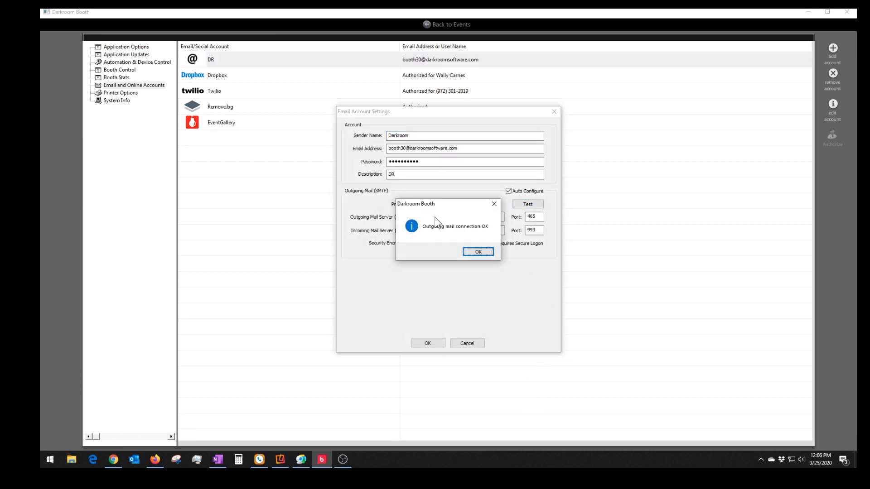
click(474, 251)
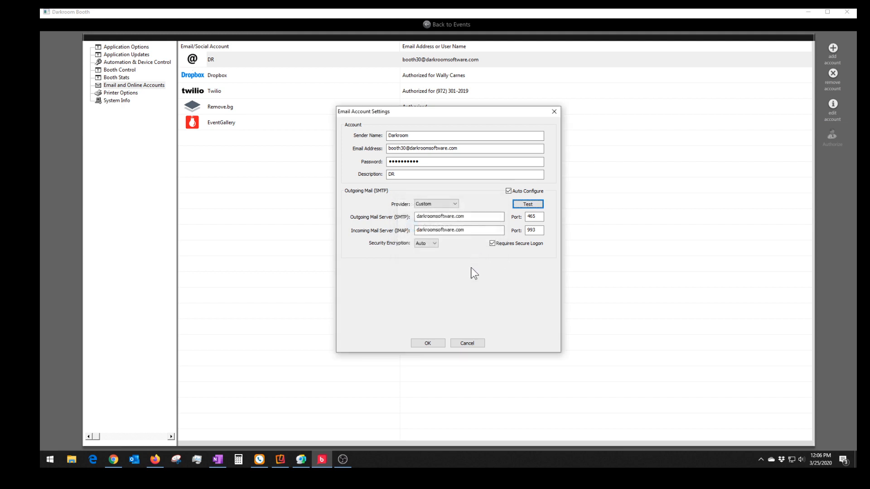
click(466, 343)
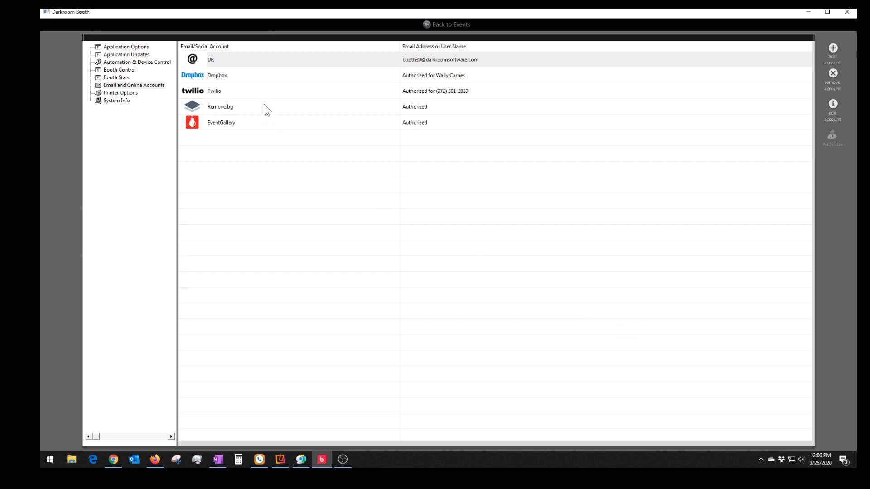
click(217, 92)
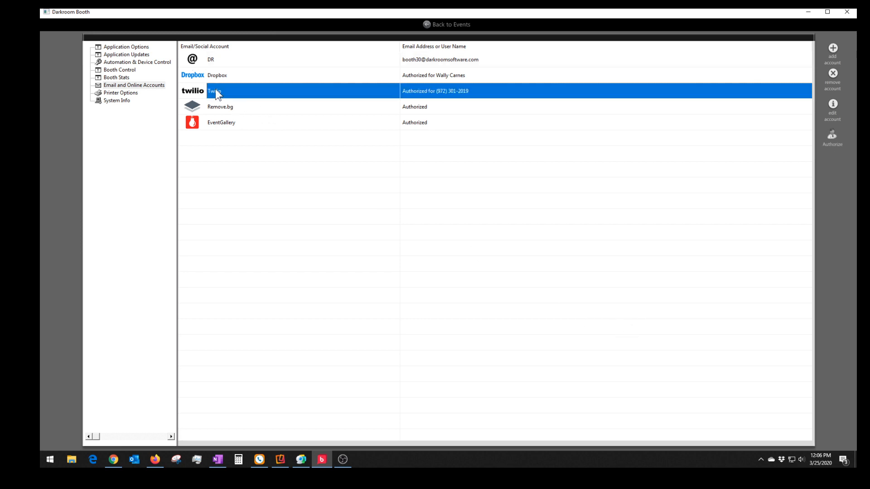
double_click(264, 94)
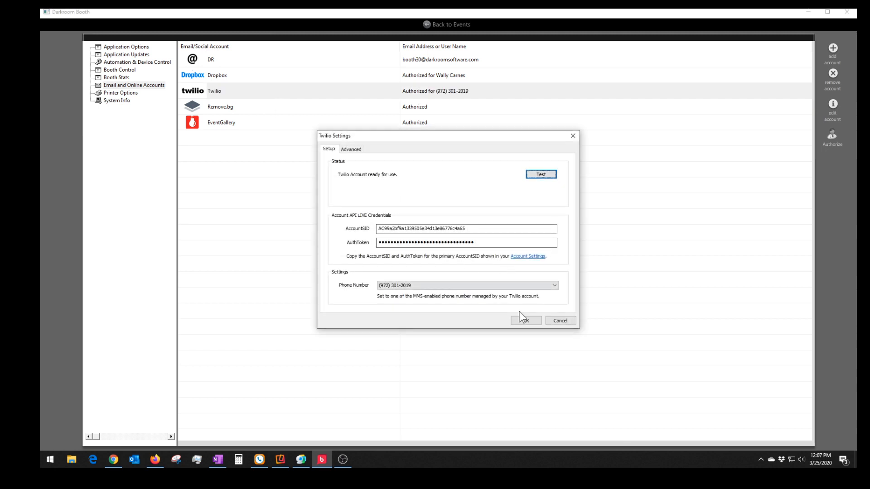
click(572, 322)
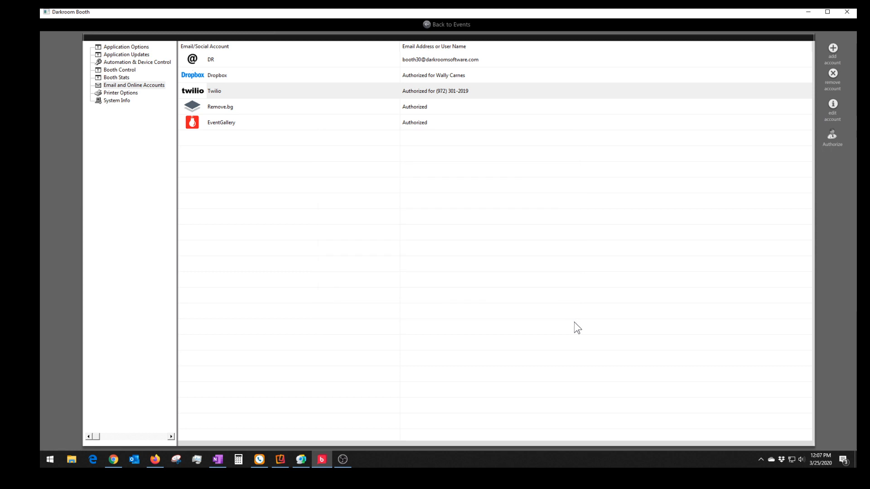
double_click(221, 91)
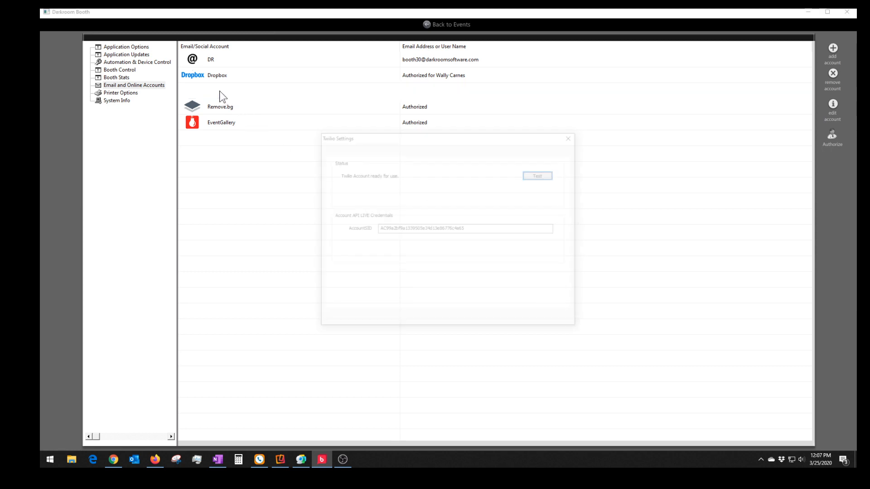
click(538, 177)
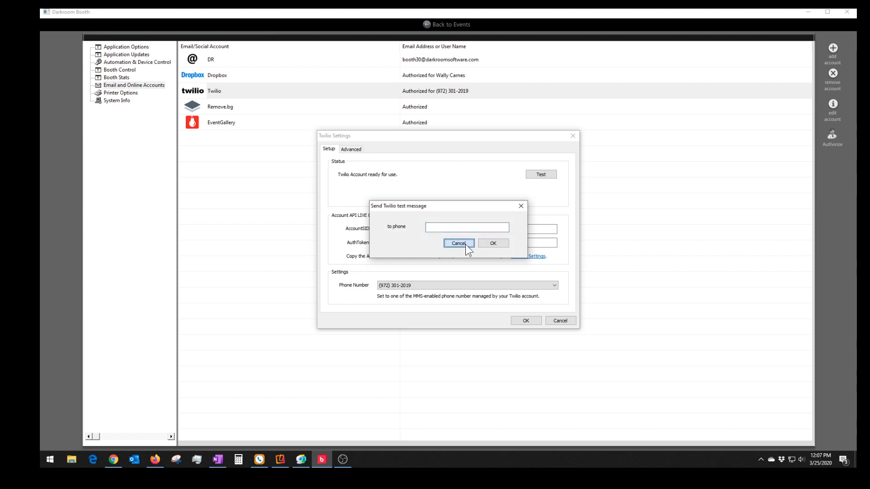
click(466, 245)
click(554, 321)
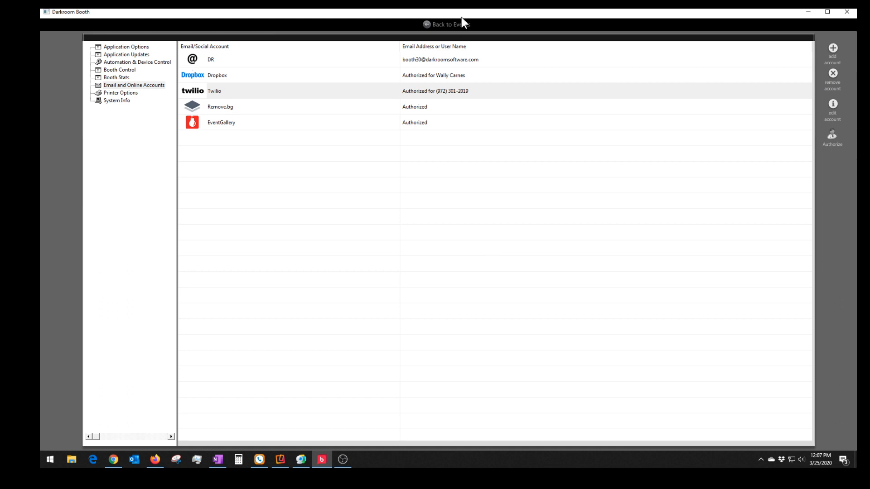
click(242, 77)
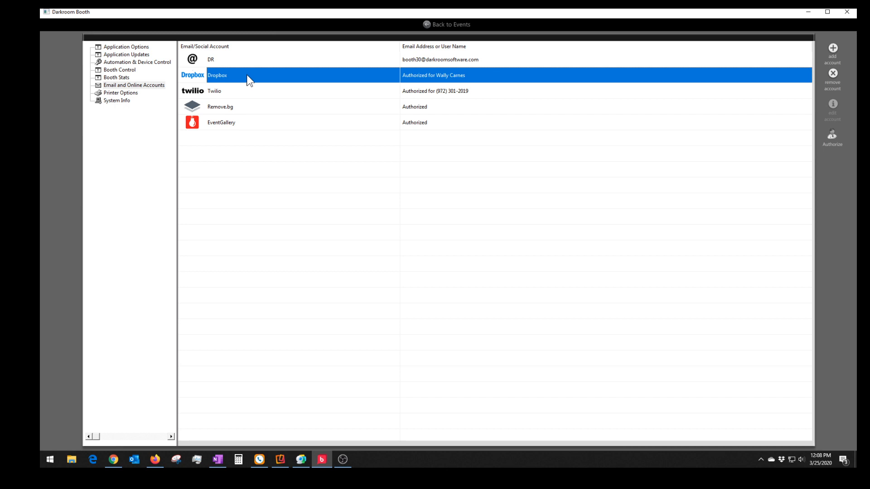
- Go from Global Settings back to the Sample Green Screen Selection event
click(435, 25)
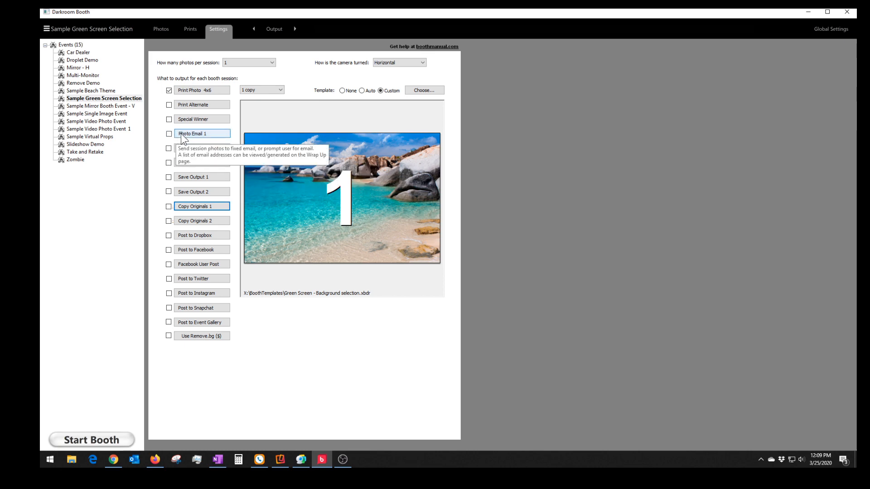
- Enable Photo Email 1 with recipient '*PROMPT user for email address' and Full Size photos
click(169, 134)
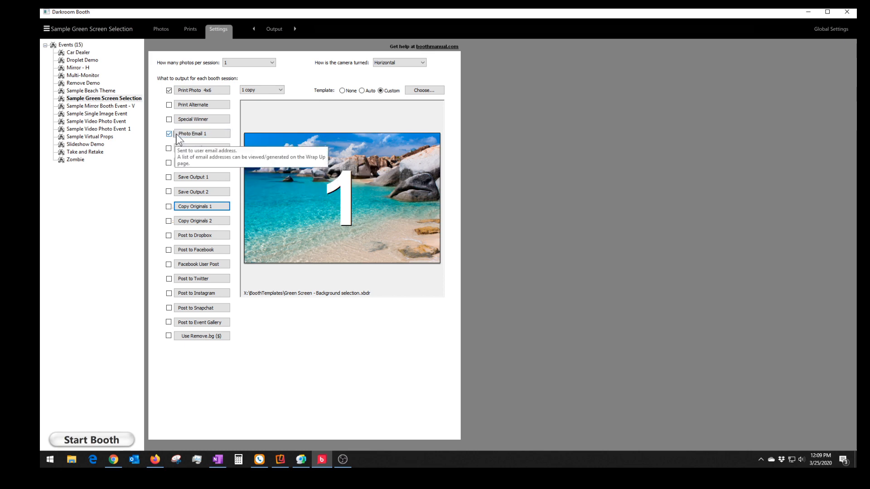
click(186, 135)
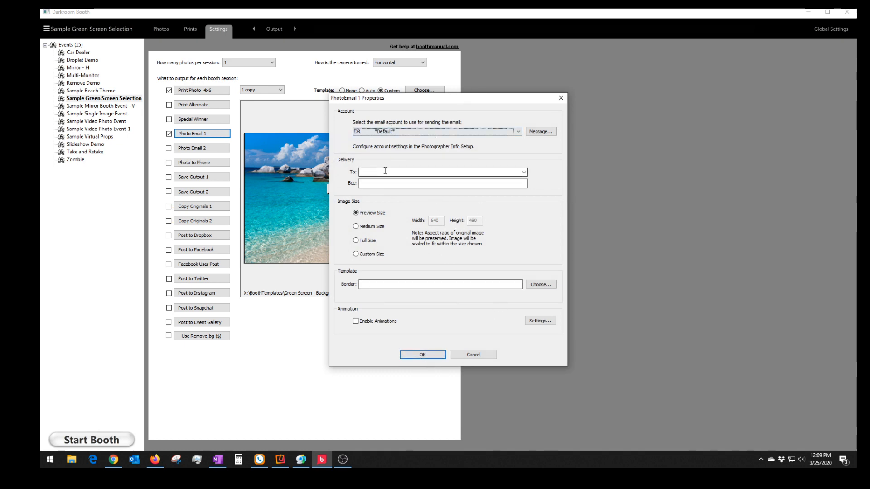
click(522, 171)
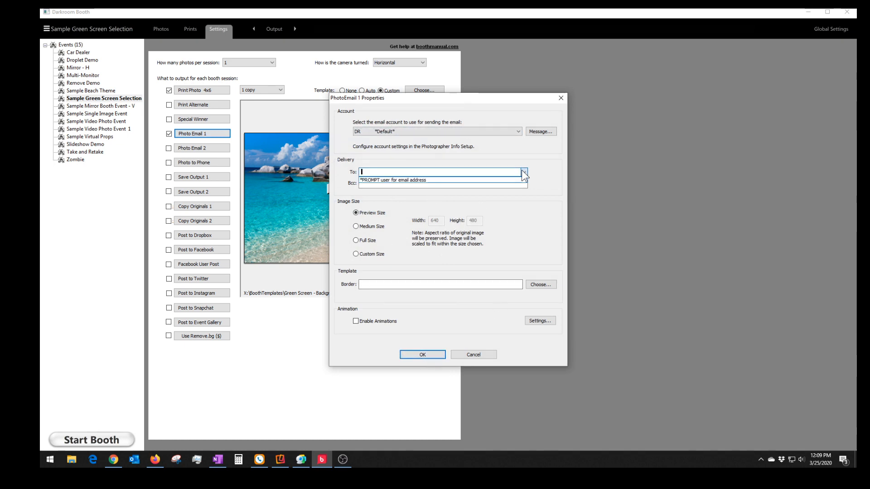
click(431, 181)
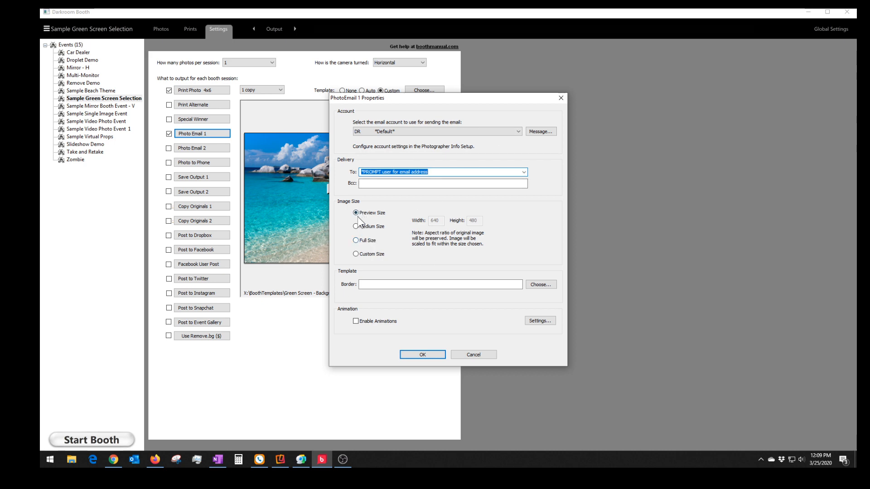
click(365, 240)
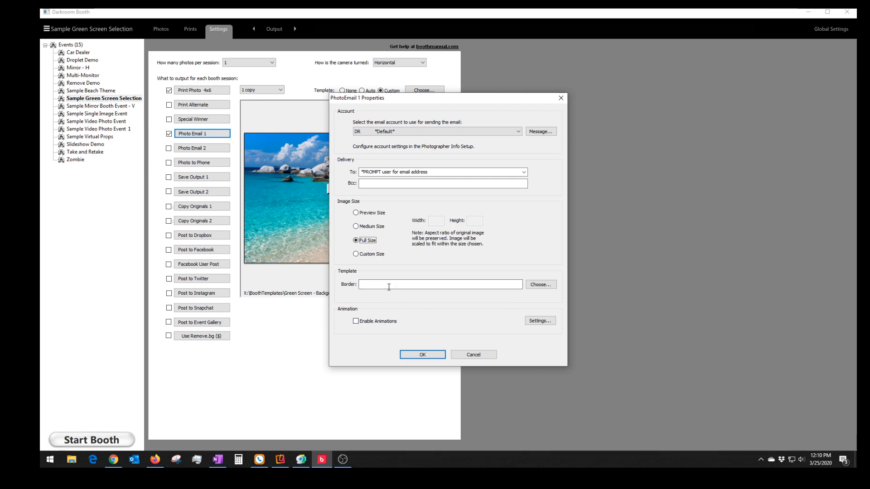
click(413, 355)
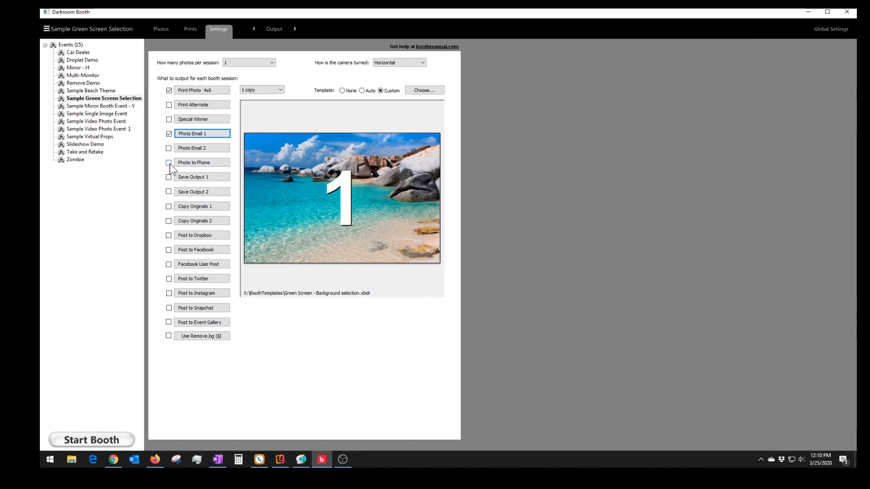
- Enable Photo to Phone, review its message wording, and send Medium Size (1280x800) photos
click(200, 162)
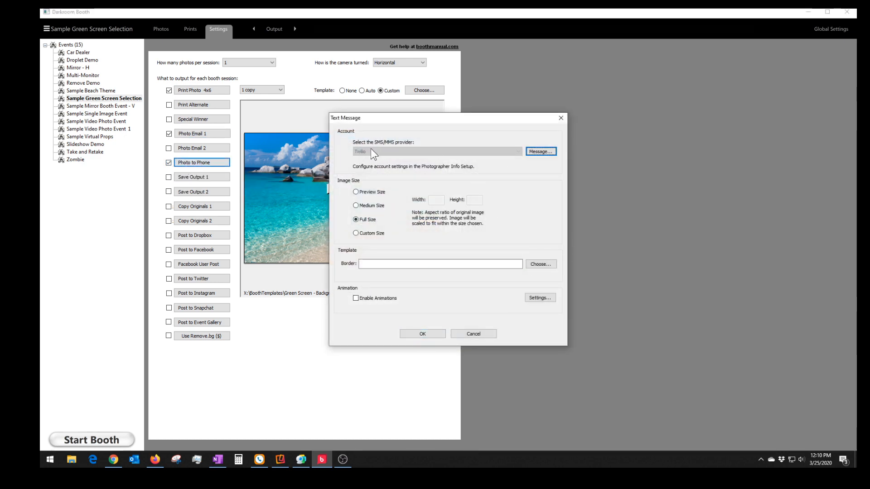
click(552, 149)
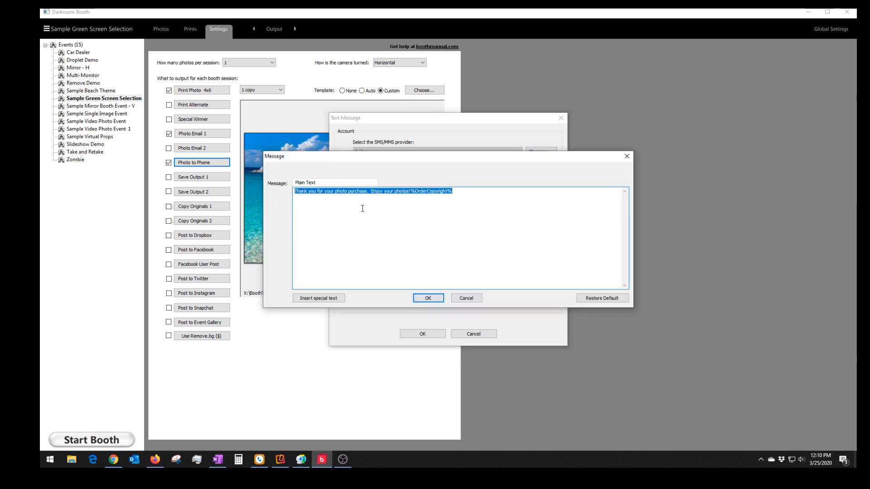
click(466, 299)
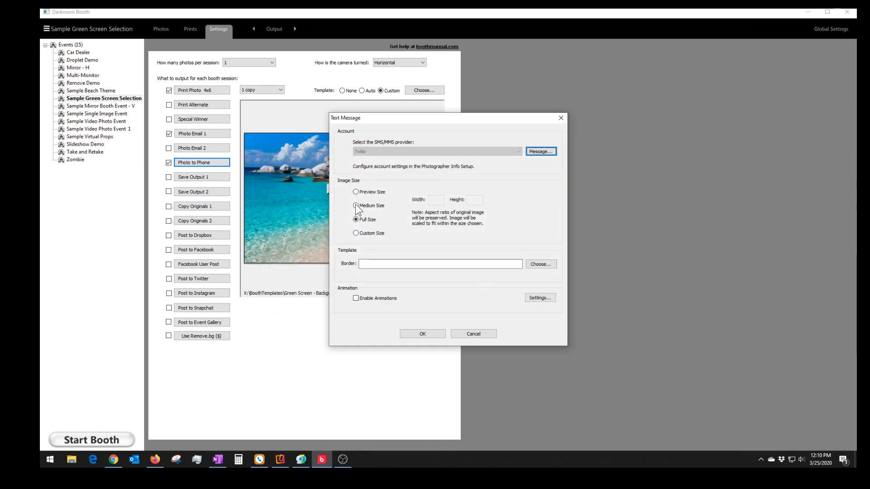
click(356, 206)
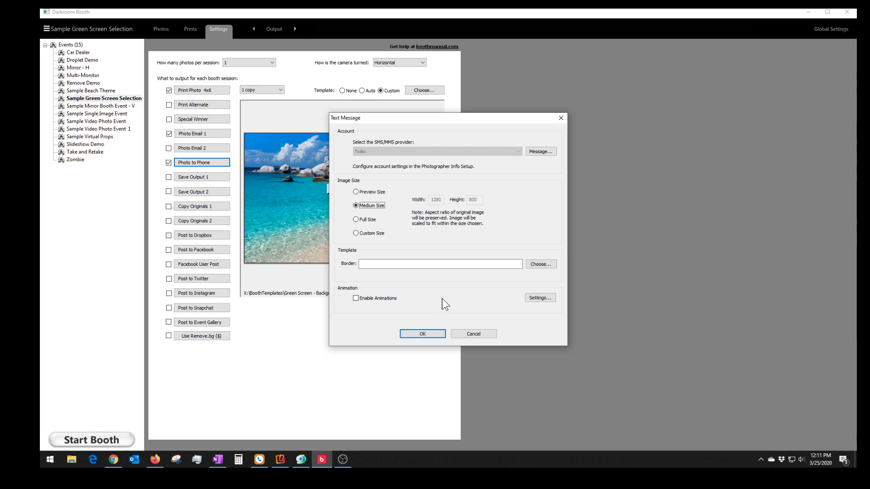
click(465, 334)
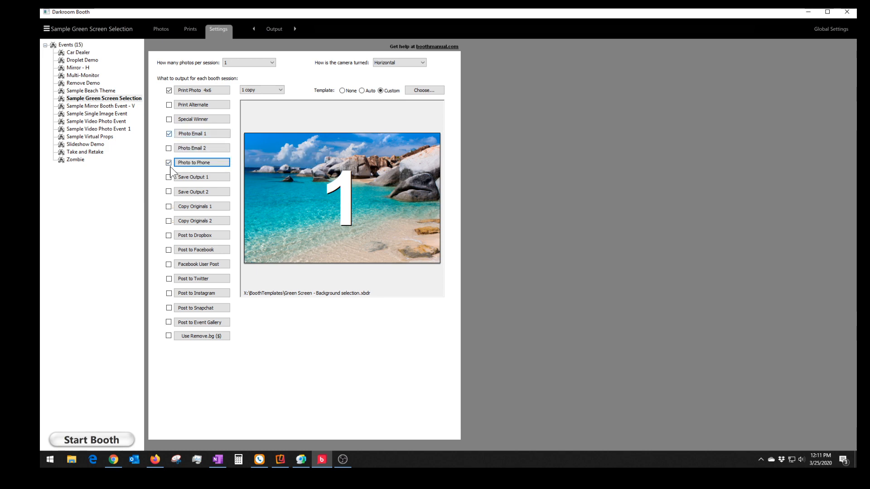
- On the Text settings page, set E-Delivery Prompt to 'Prompt before session'
click(274, 28)
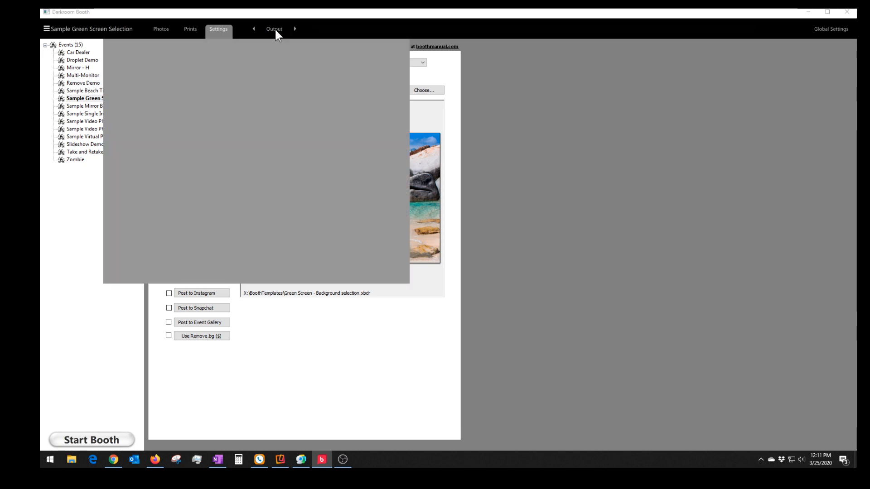
click(301, 114)
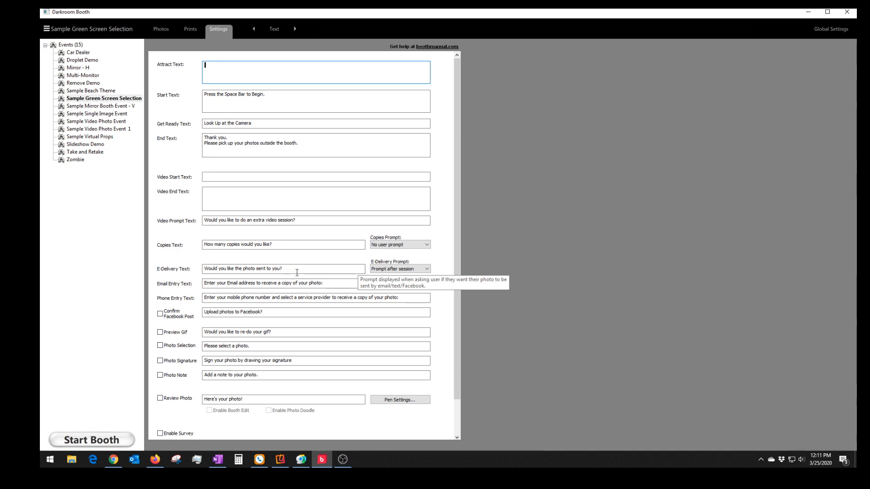
click(383, 269)
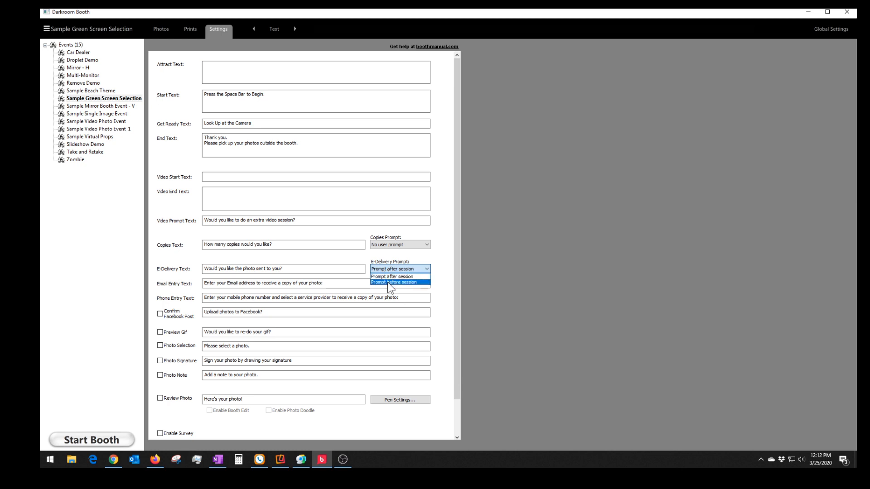
click(389, 282)
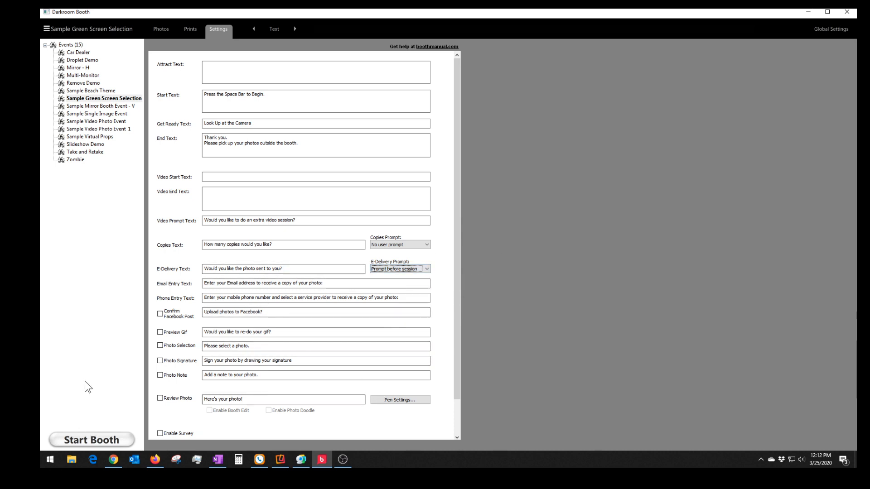
- Launch the booth, dismiss the no-printers warning, pick the city bridge background and start a session
click(90, 440)
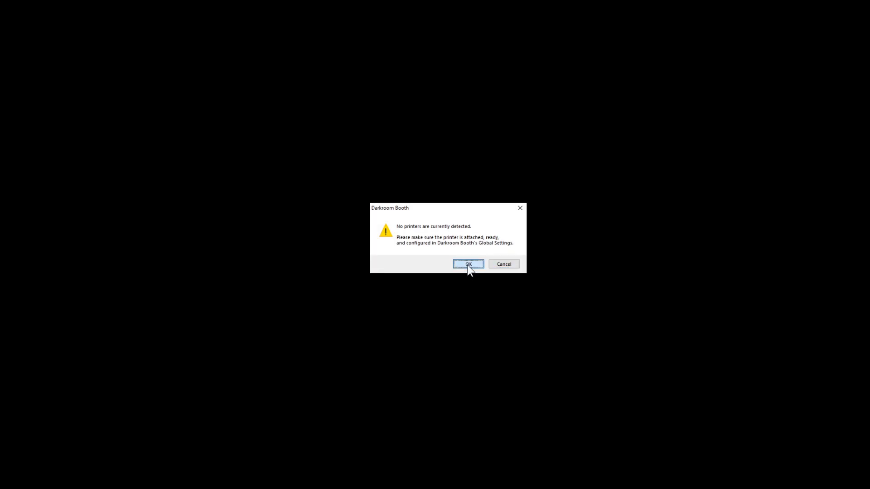
click(467, 265)
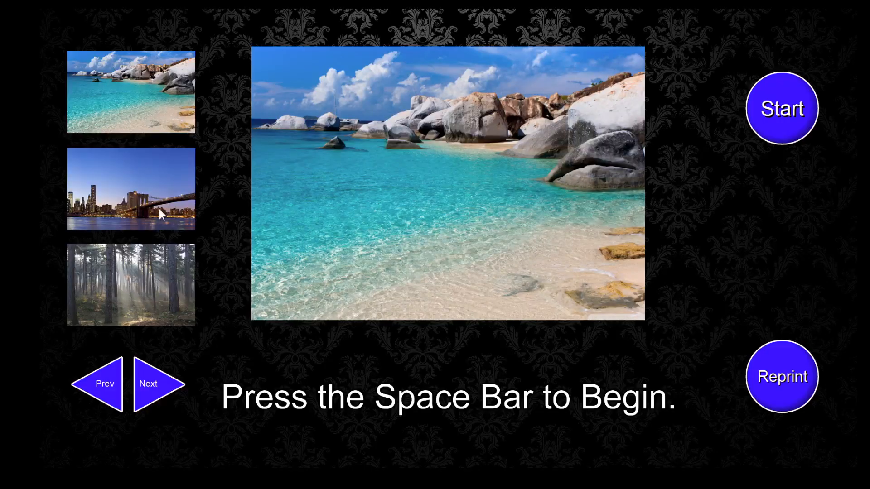
click(137, 188)
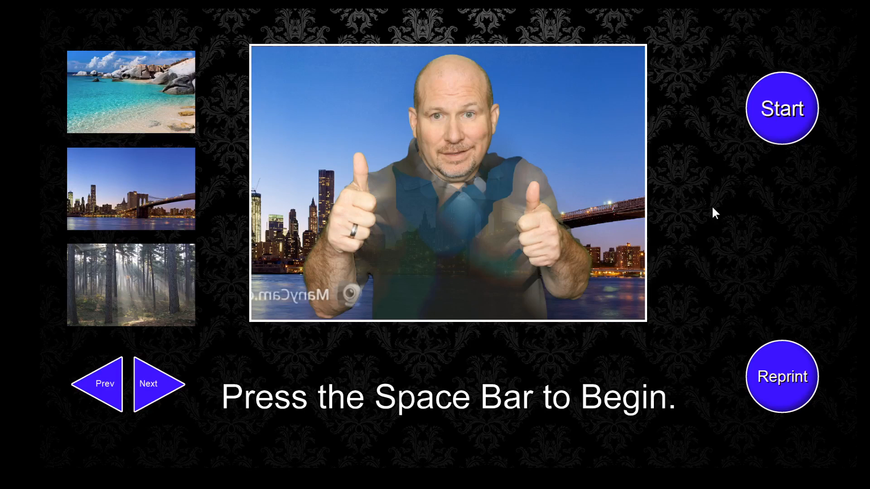
key(space)
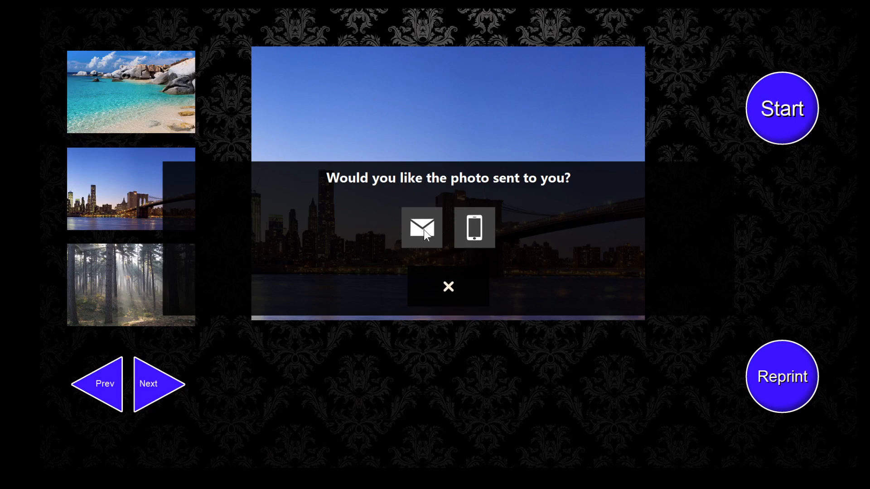
- Try phone delivery, then enter a test email address with hotmail and .com keys, and cancel sharing
click(478, 228)
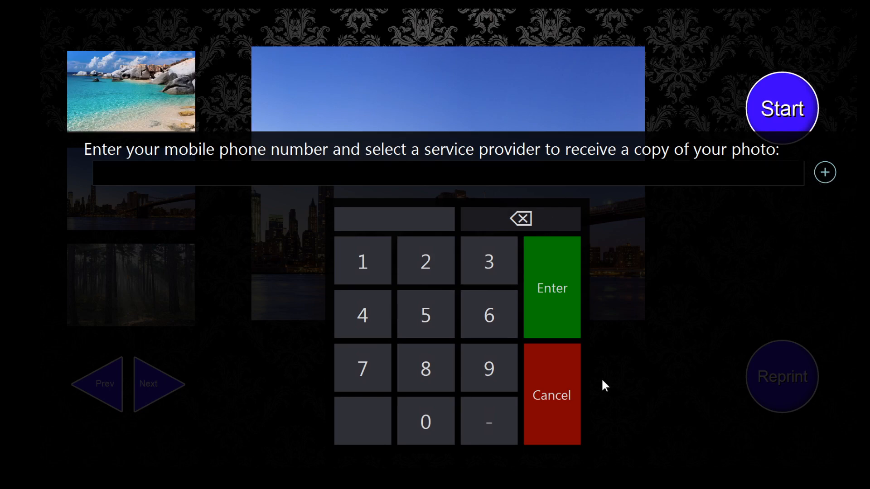
click(564, 396)
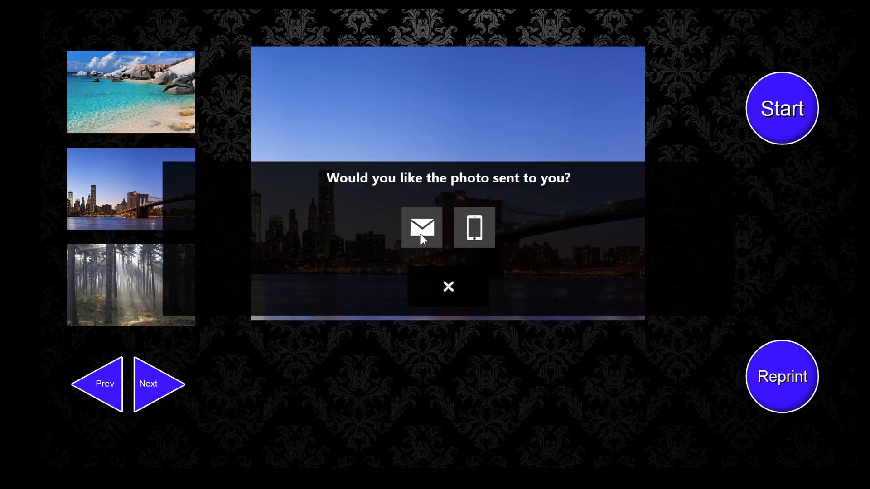
click(420, 234)
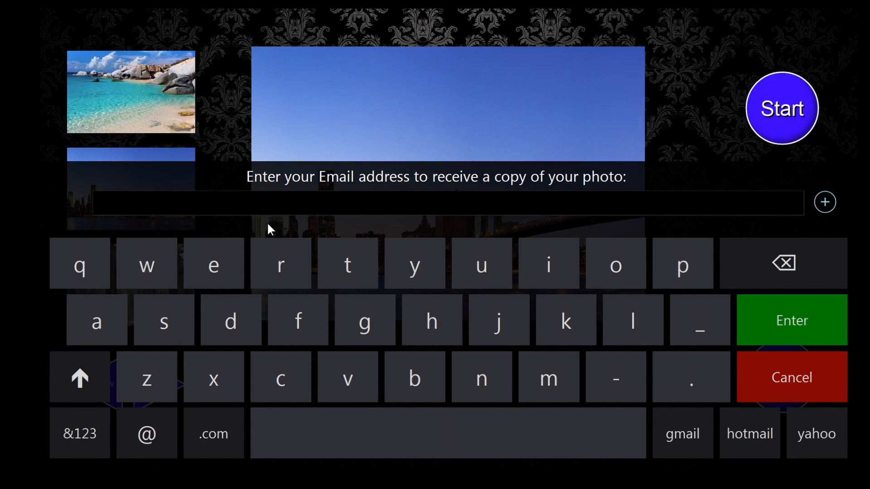
click(254, 203)
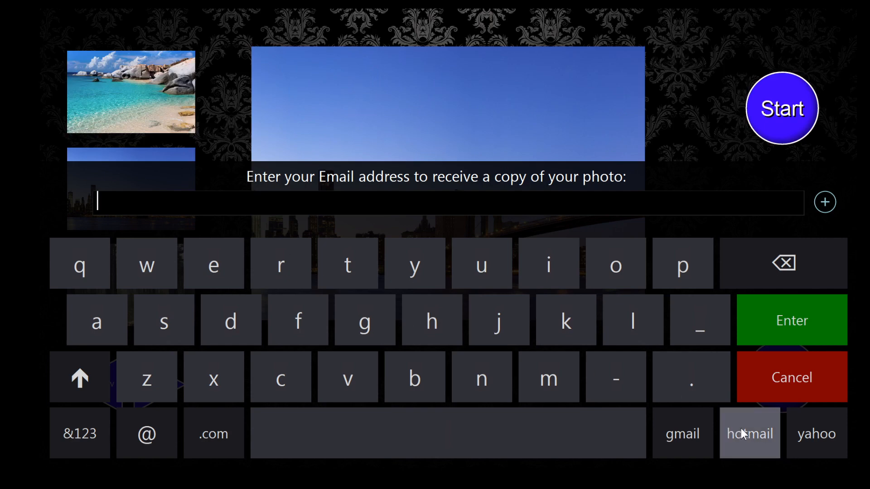
text(dddd)
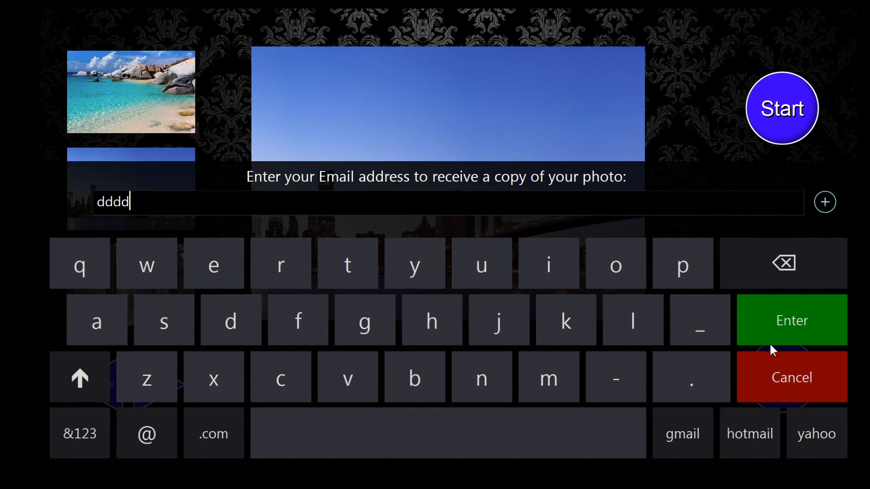
click(756, 428)
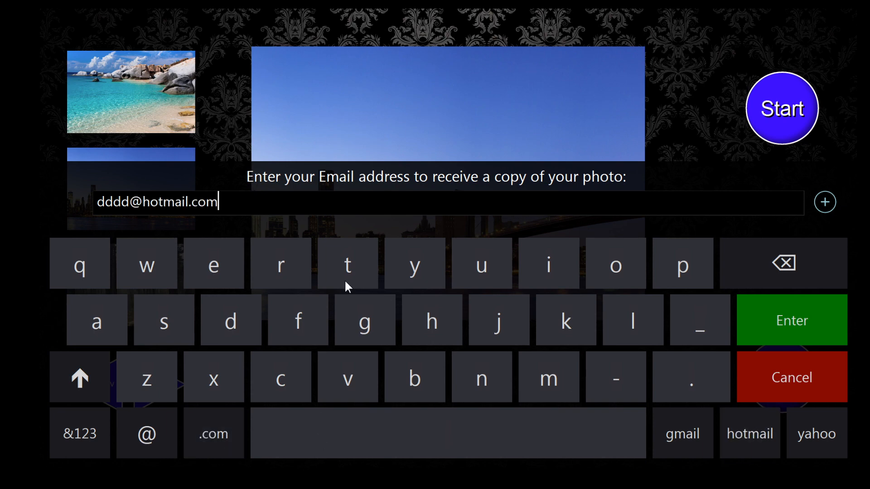
key(BackSpace)
key(BackSpace)
key(BackSpace)
key(BackSpace)
click(227, 431)
click(805, 388)
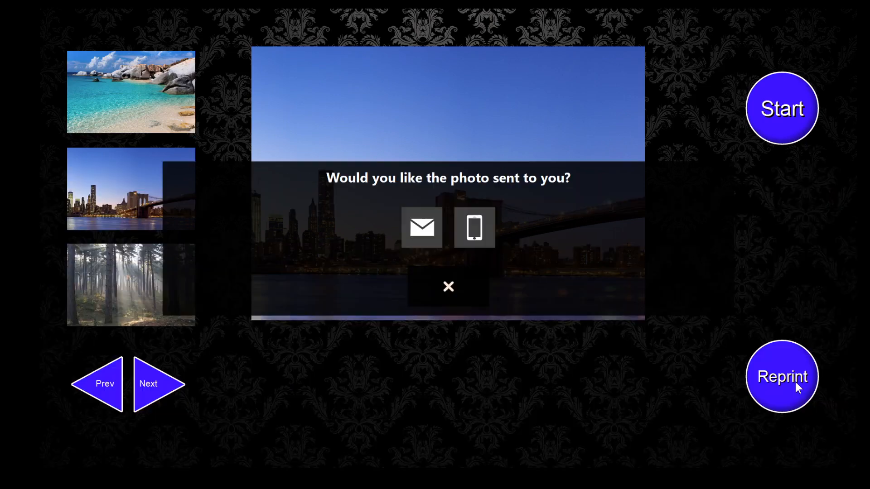
click(449, 287)
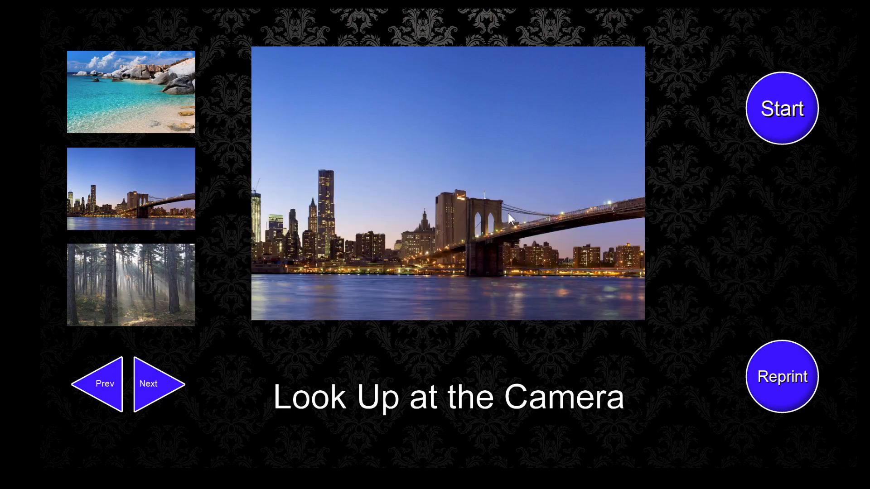
- Exit booth mode and set the event's Default Email to darkroomsoftware.com
key(Escape)
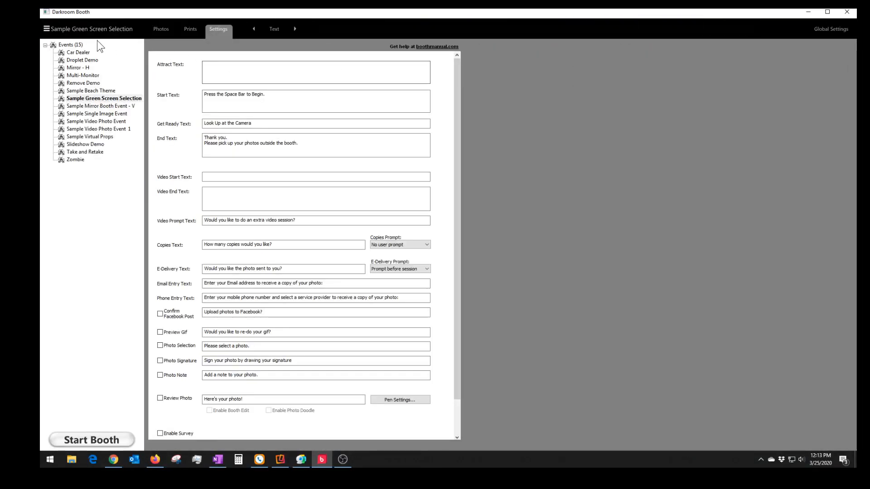
click(70, 99)
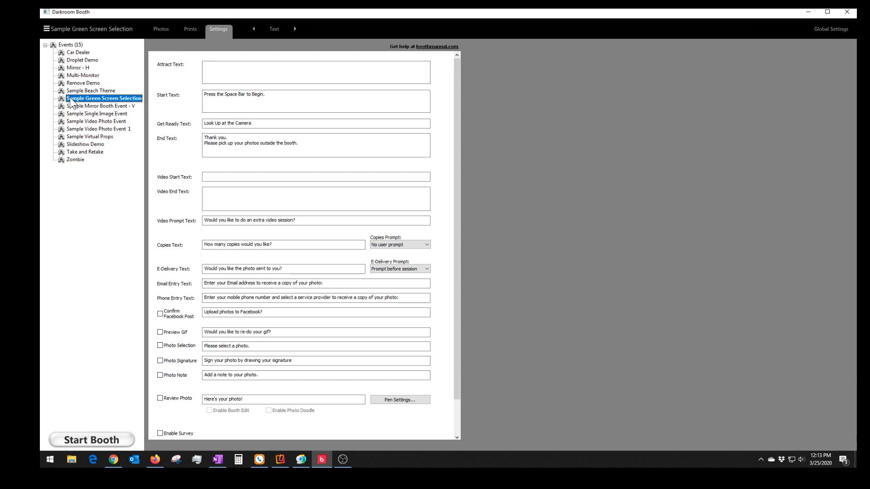
double_click(71, 99)
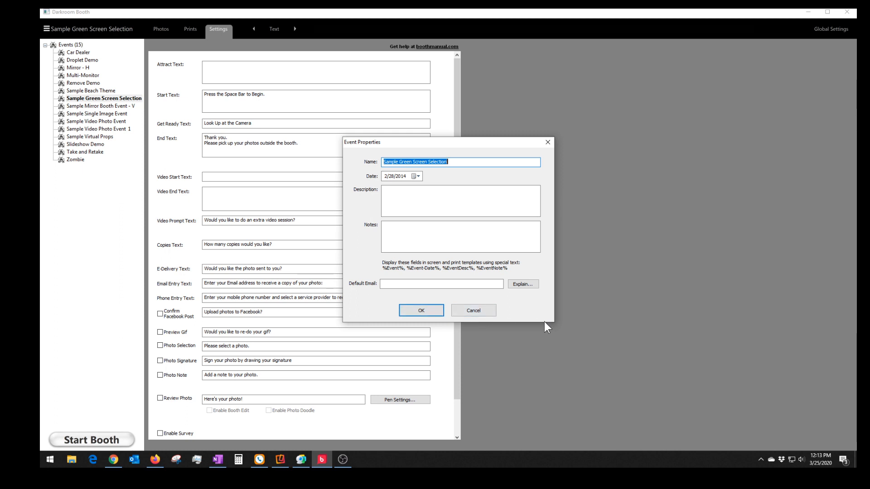
click(435, 286)
text(dar)
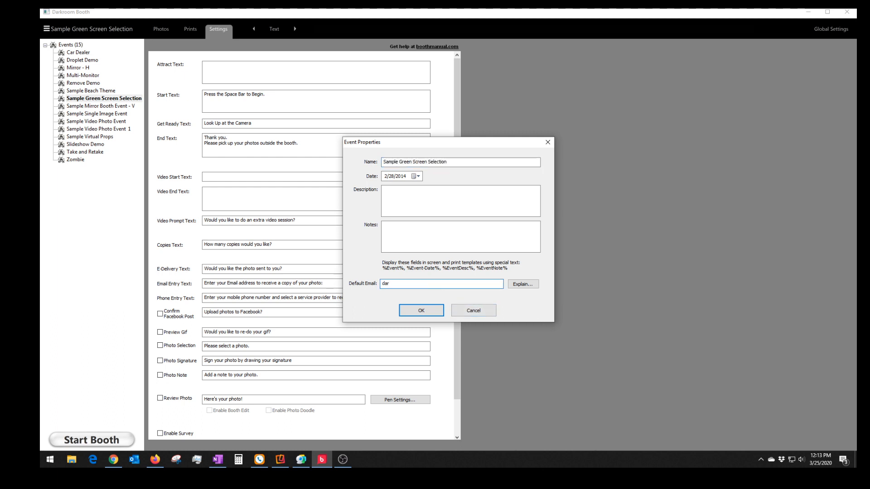
text(kroomsoftware.com)
click(426, 312)
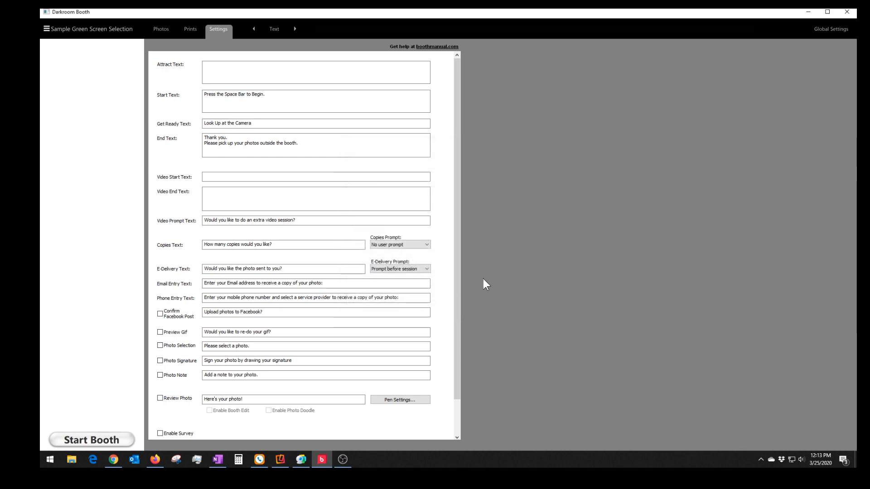
click(119, 440)
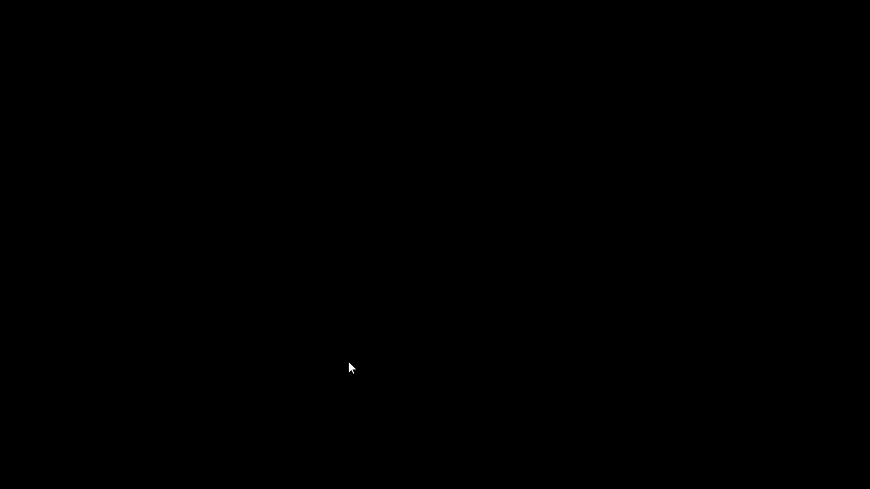
click(469, 264)
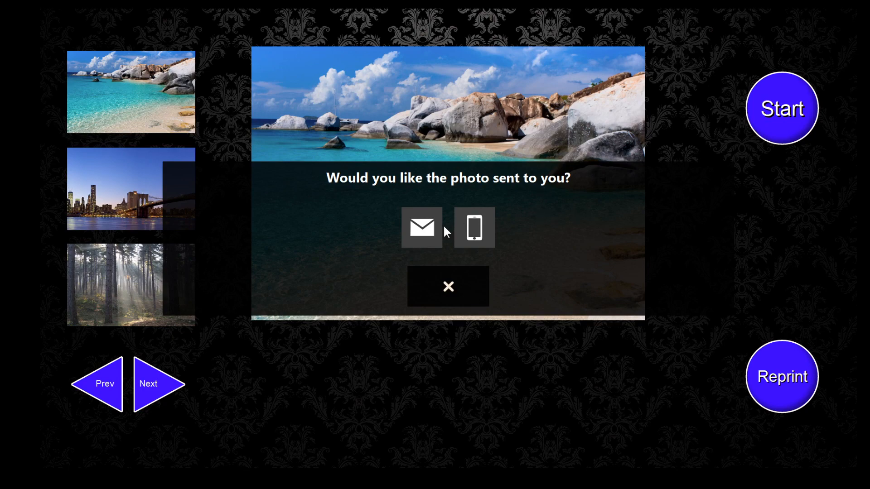
click(421, 230)
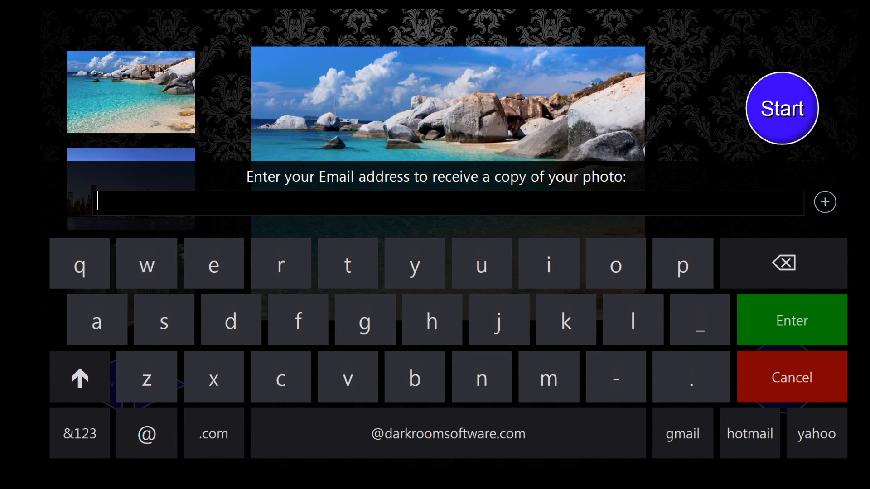
click(438, 417)
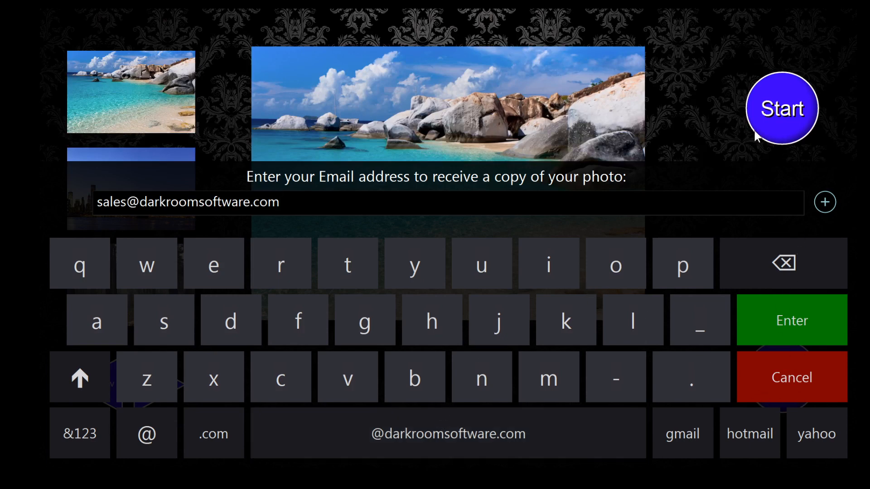
click(796, 368)
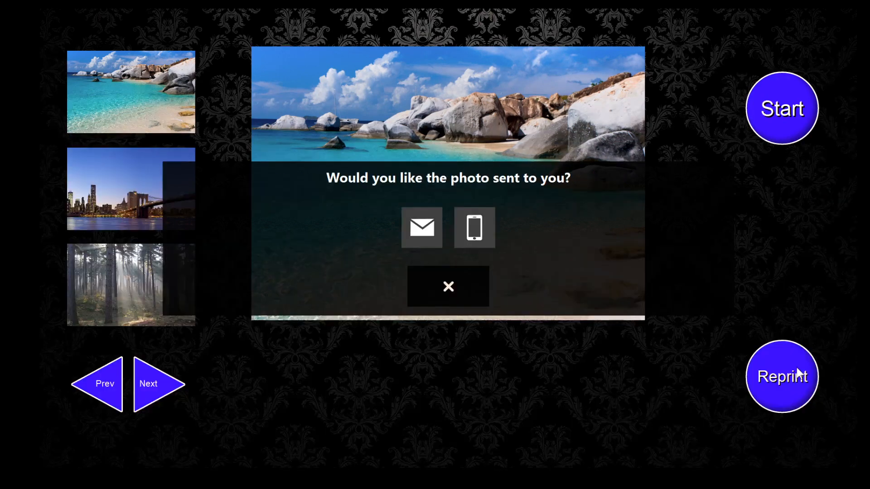
click(470, 288)
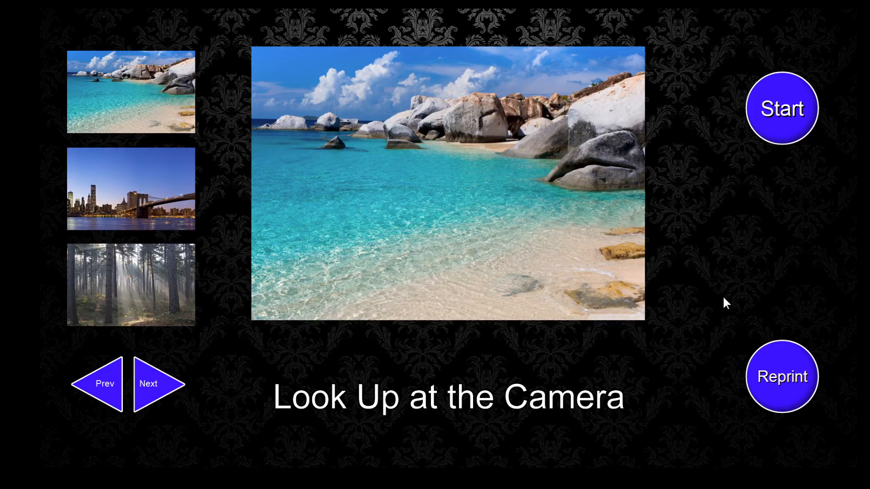
key(Escape)
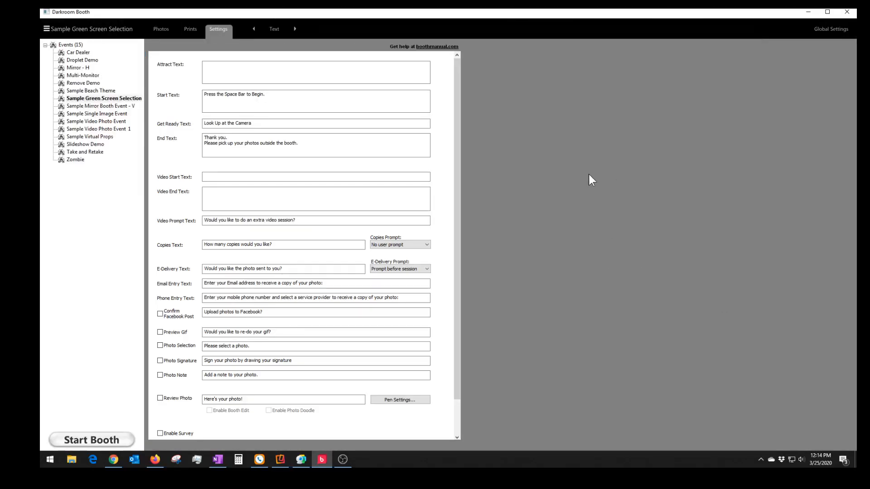
- On the Wrap Up page, tick Generate Email/Phone List and acknowledge the no-emails notice
click(276, 26)
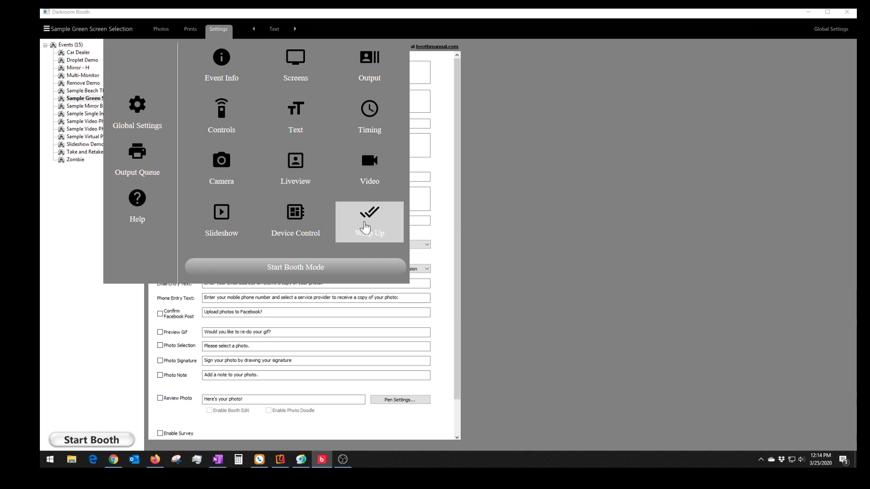
click(367, 225)
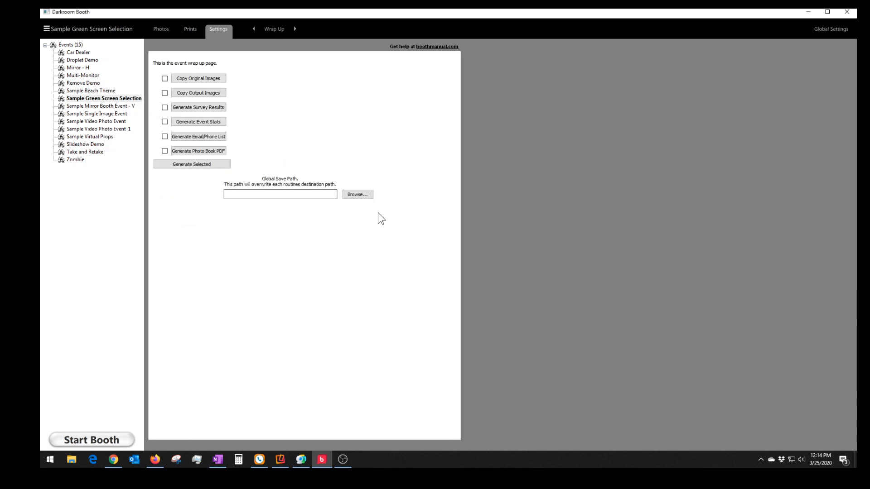
click(181, 137)
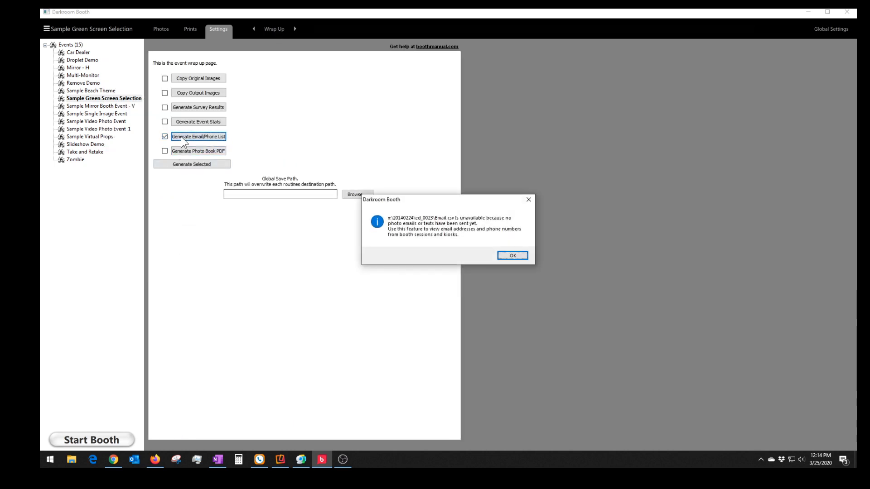
click(523, 257)
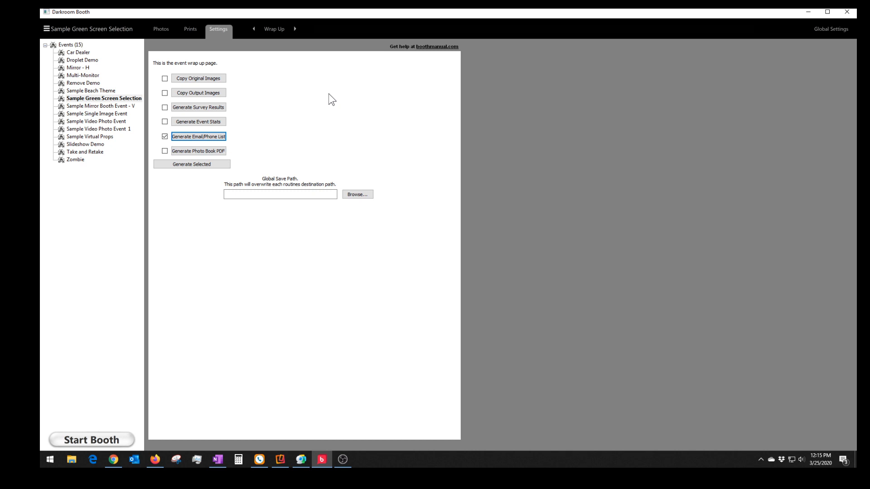
click(273, 31)
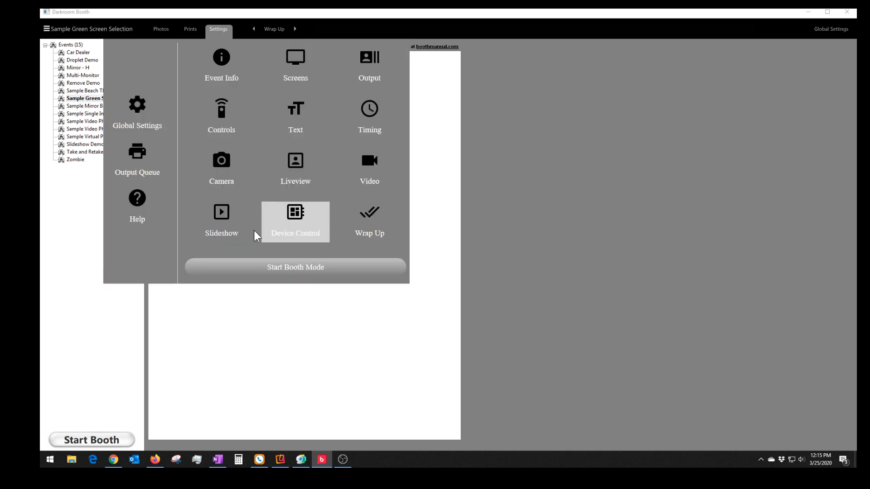
- Open the slideshow settings for the Slideshow Demo event and enable its transition effect
click(229, 222)
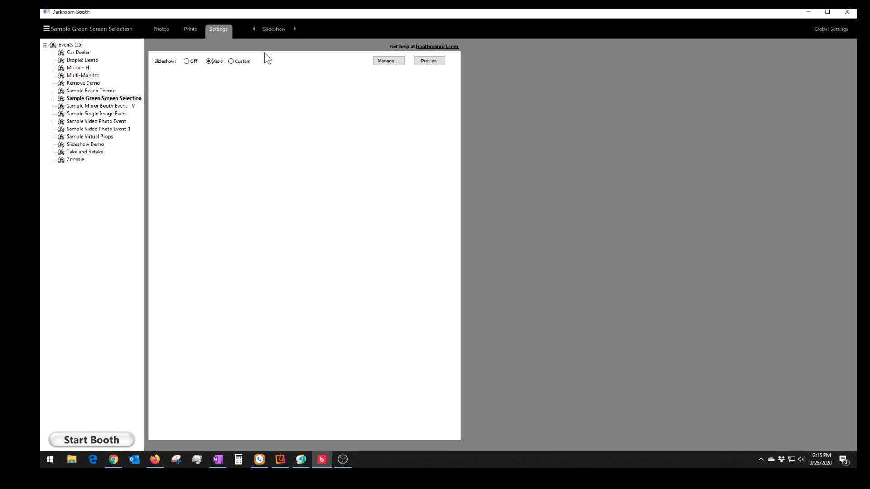
click(82, 145)
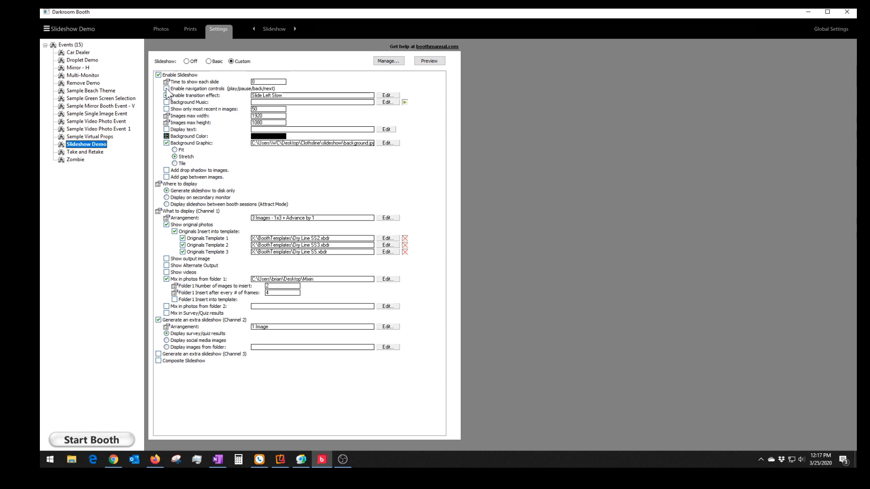
click(167, 95)
- Browse the Slideshow Transitions previews, then cancel, leaving Slide Left Slow as the transition
click(386, 96)
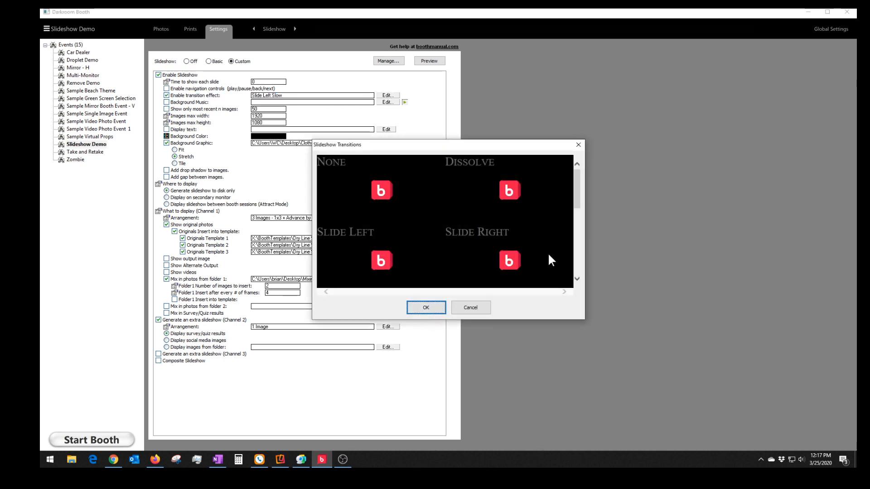
drag(578, 186, 571, 211)
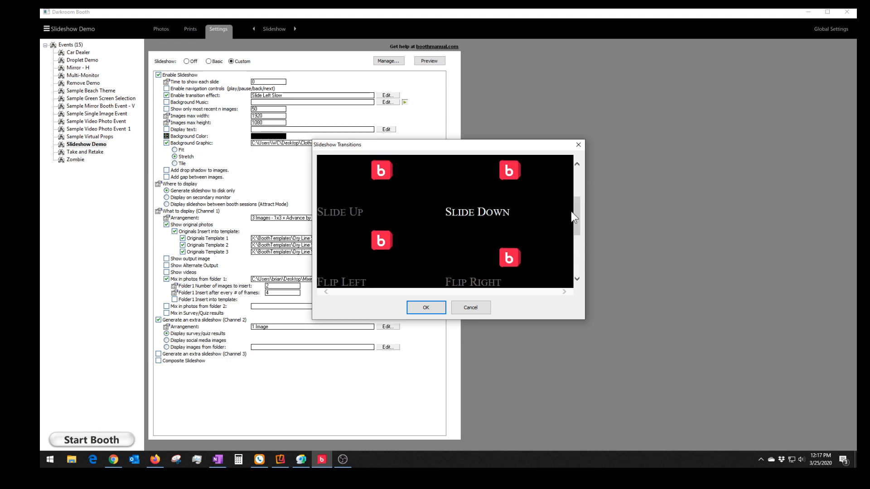
click(471, 307)
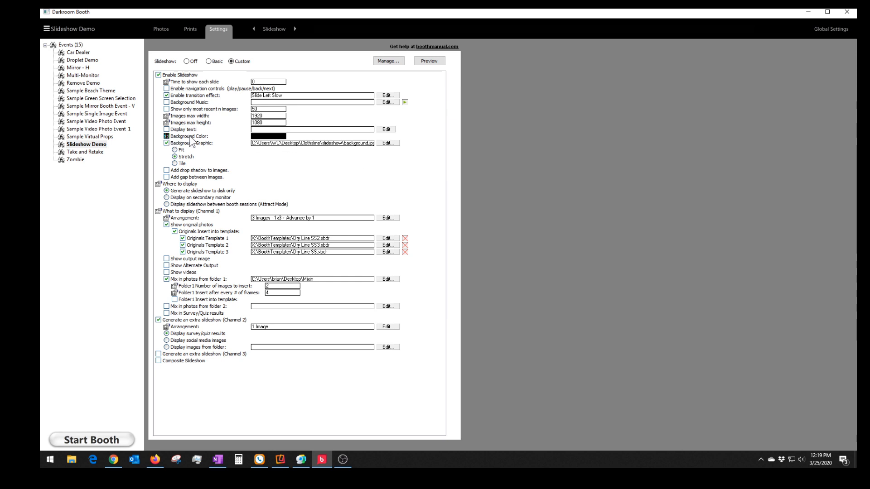
- Keep the background colour black and set background.jpg as the slideshow's background graphic
click(278, 137)
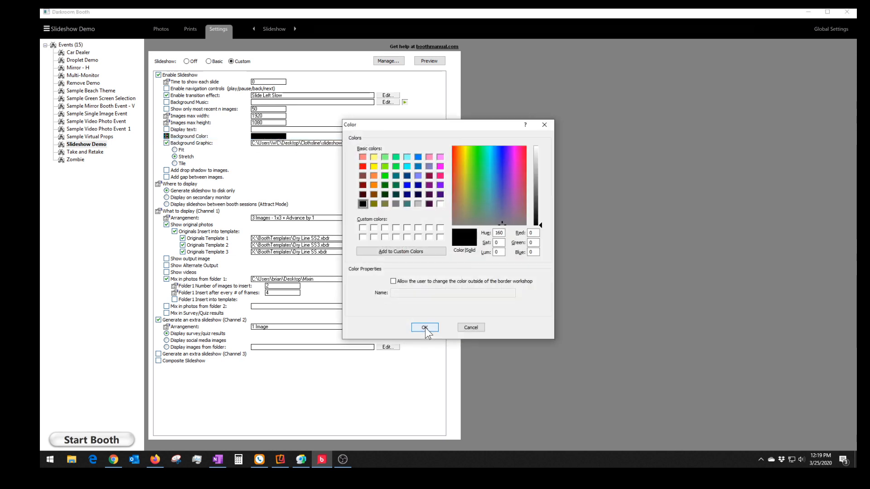
click(472, 327)
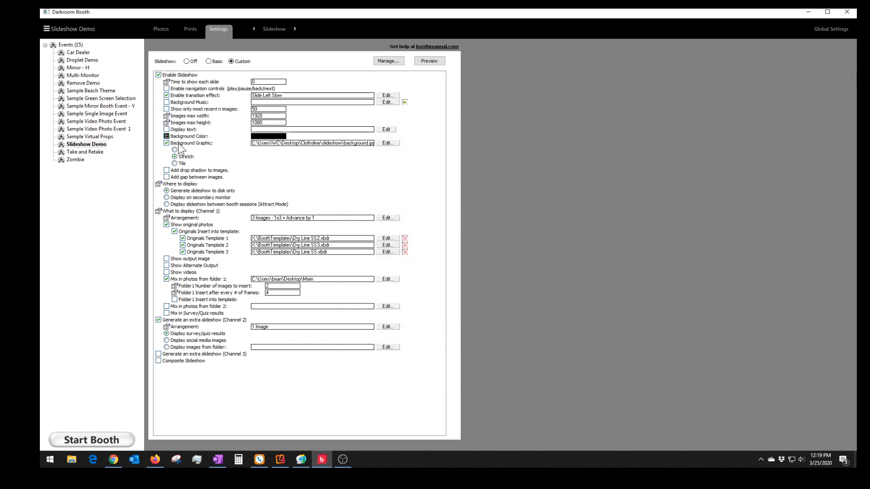
click(386, 143)
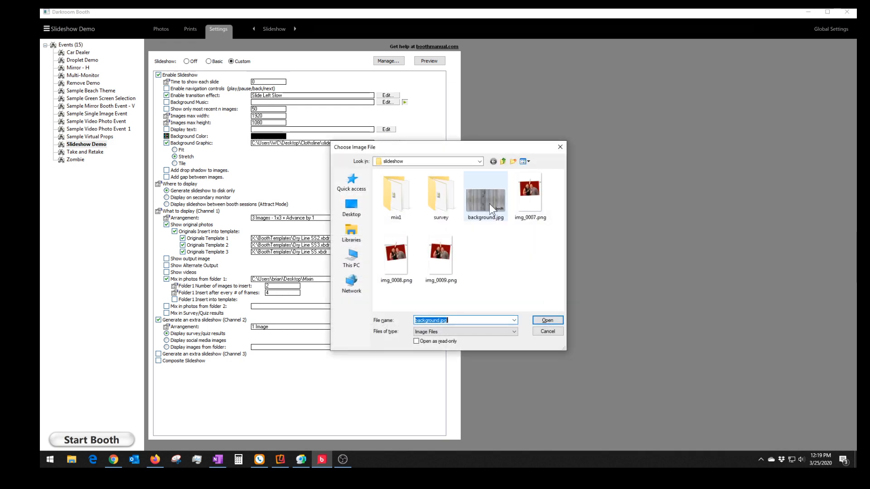
click(489, 204)
click(549, 320)
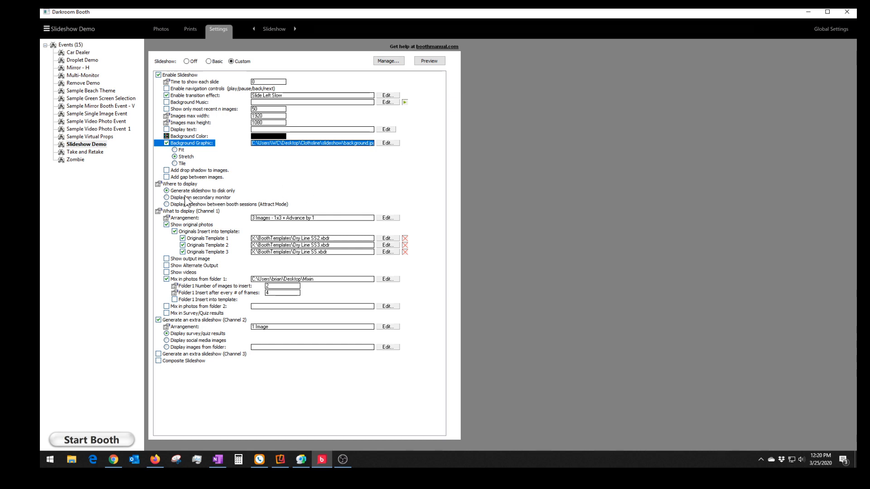
- Show the slideshow on a secondary monitor, identifying monitors but keeping Default Monitor selected
click(167, 198)
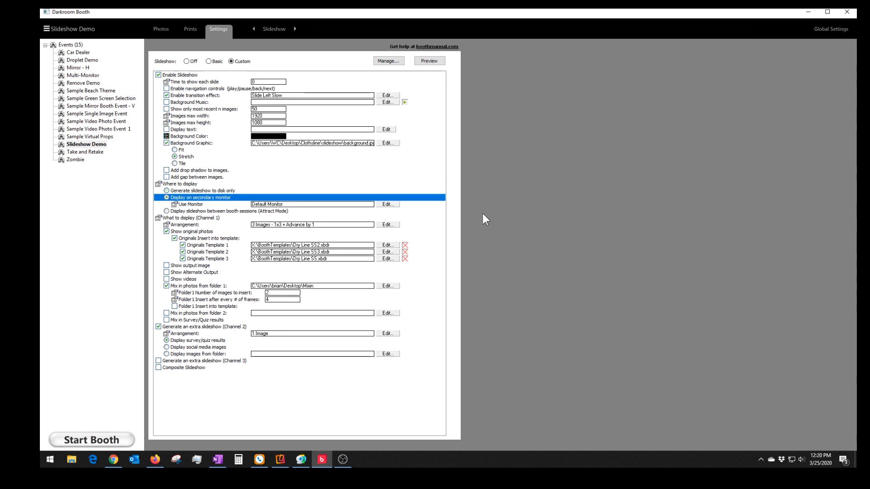
double_click(359, 206)
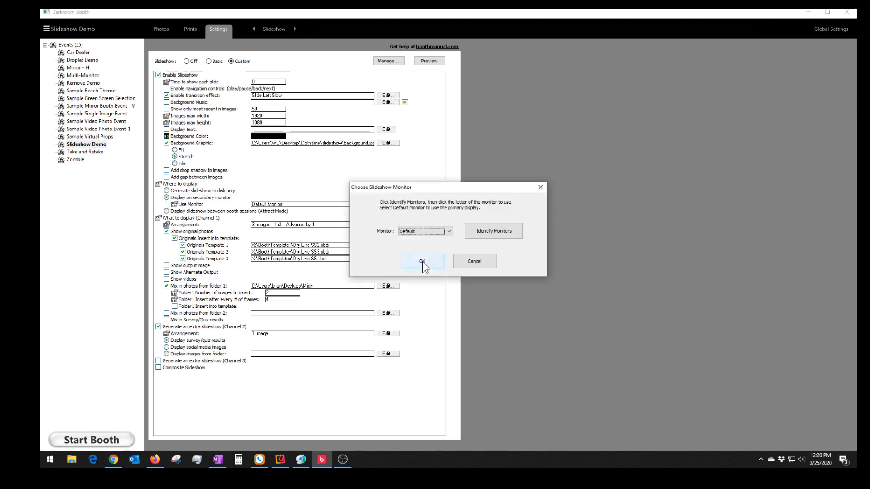
click(478, 231)
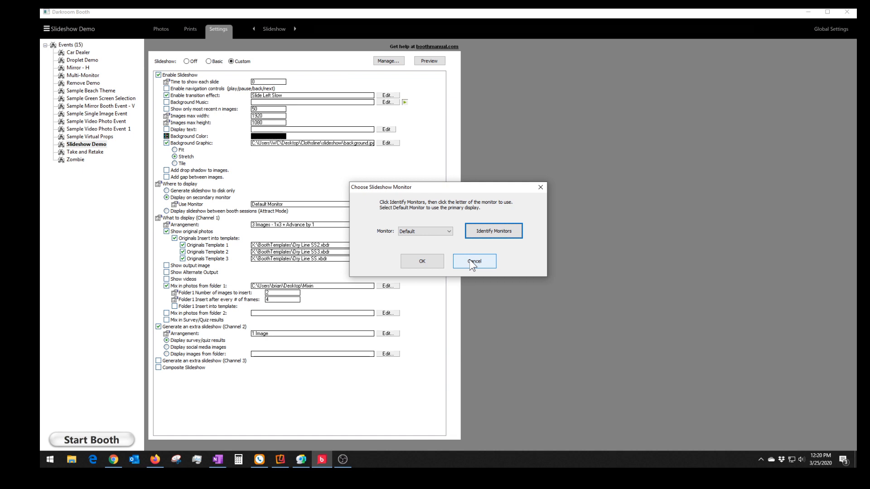
click(439, 230)
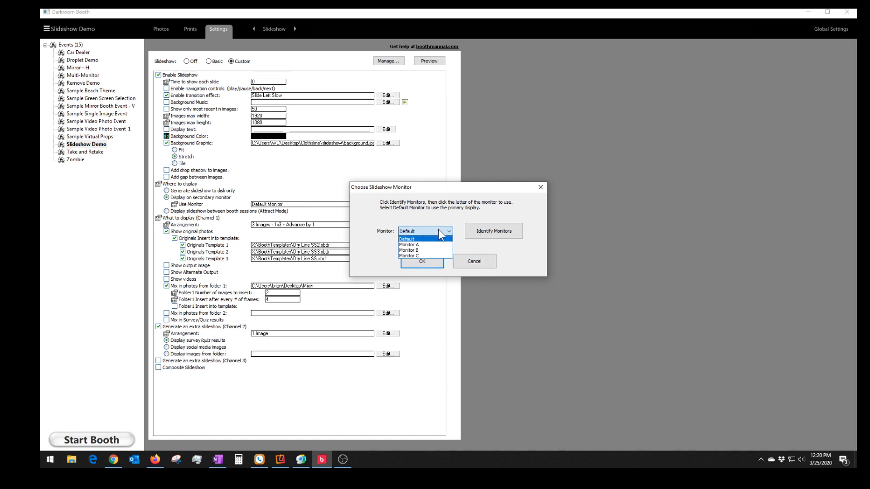
click(499, 230)
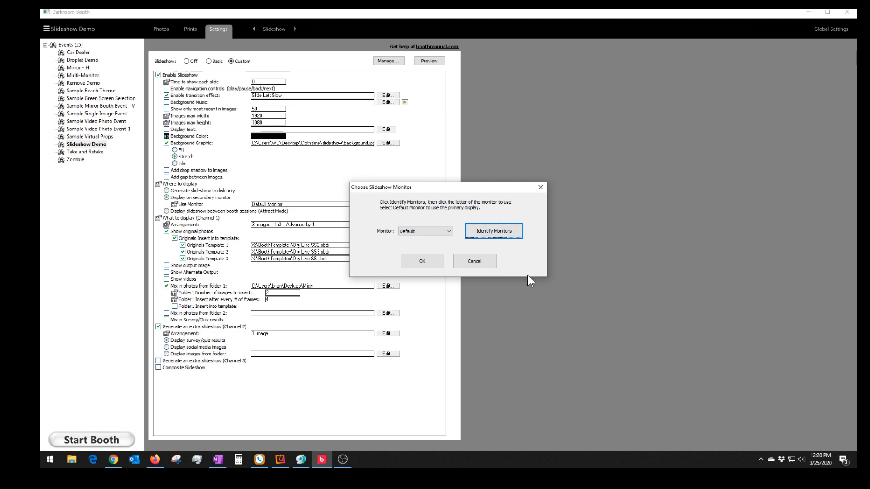
click(406, 232)
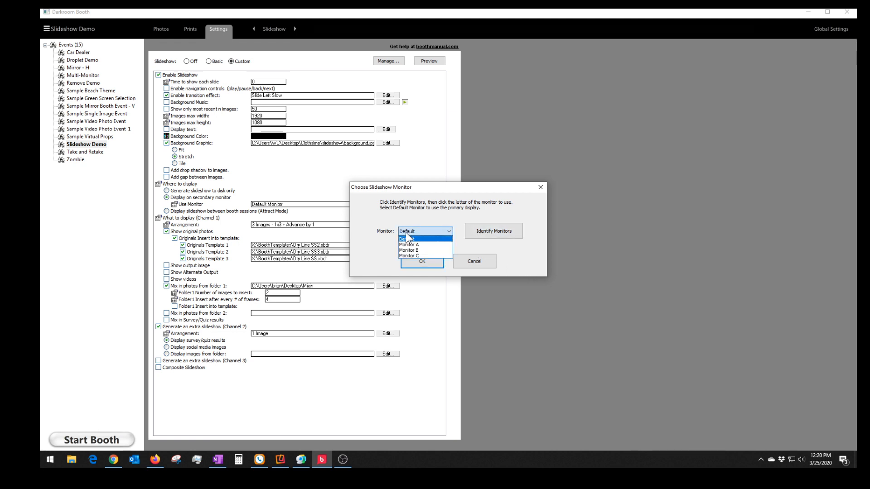
click(478, 264)
click(474, 260)
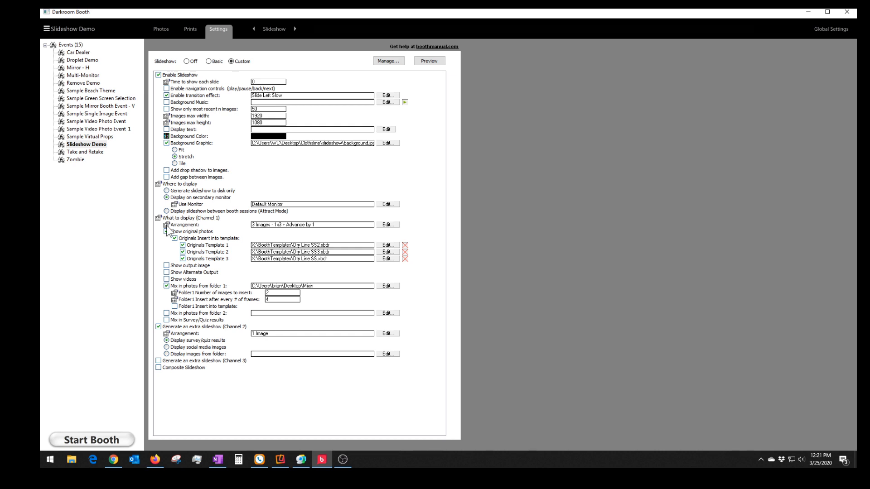
- Open the Channel 1 Arrangement layouts and scroll through them, with 3 Images - 1x3 selected
click(386, 225)
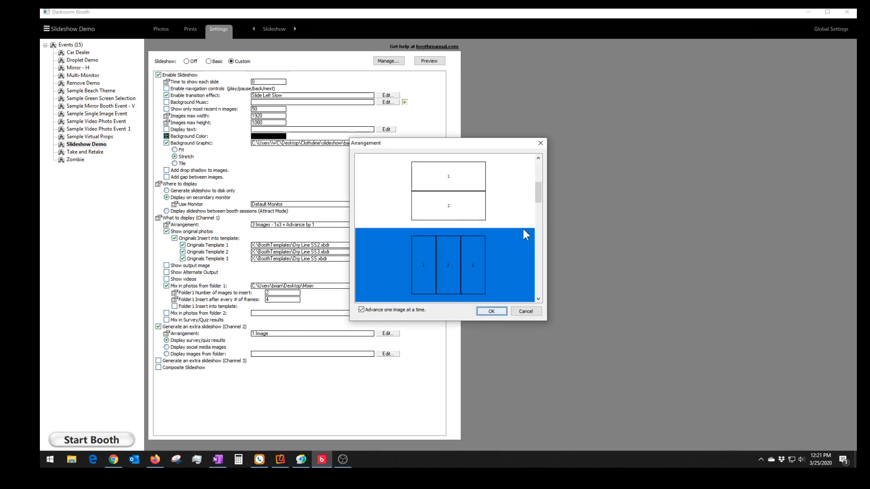
drag(539, 190, 535, 163)
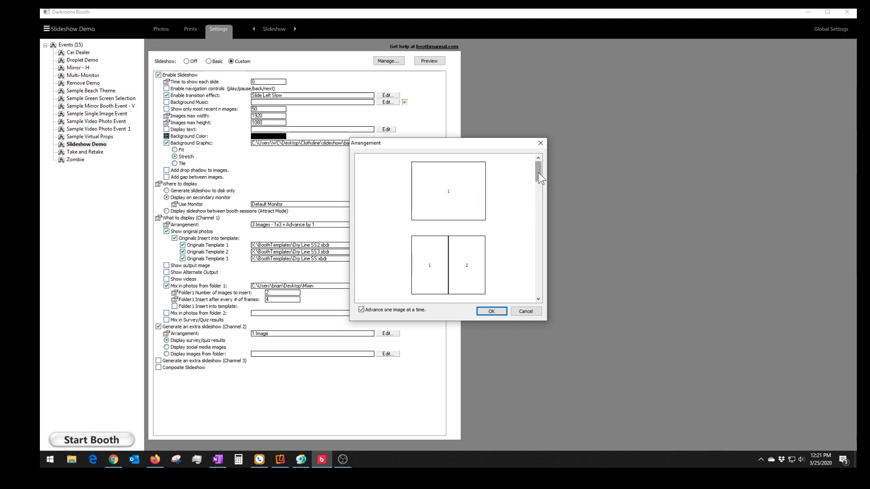
drag(540, 176, 540, 194)
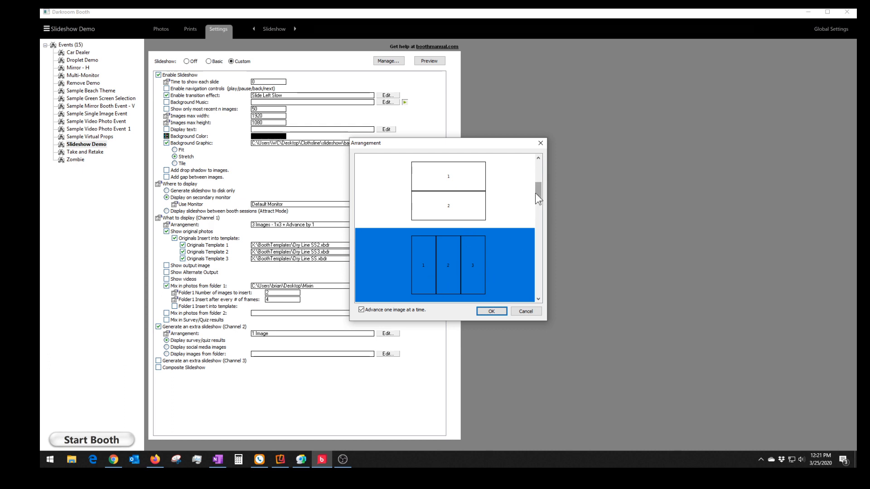
mouse_move(538, 196)
mouse_down()
mouse_move(540, 297)
mouse_move(530, 200)
mouse_up()
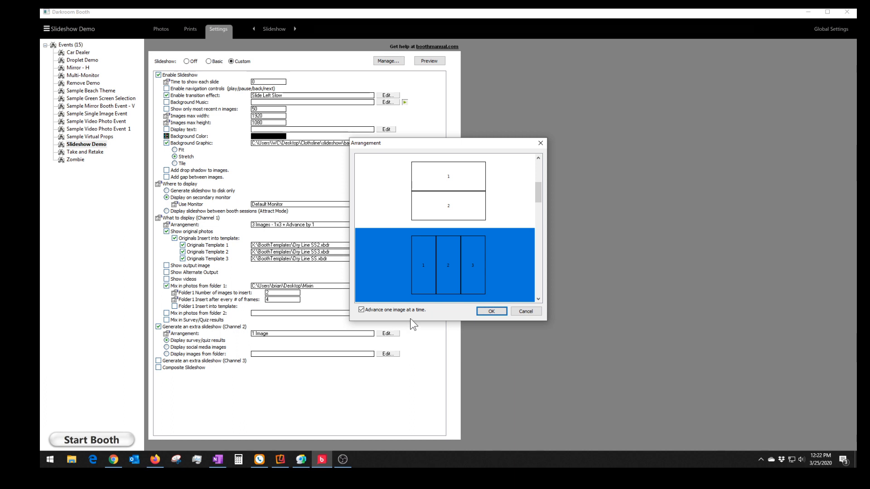
- Cancel the Arrangement dialog, keeping 3 Images - 1x3 + Advance by 1 for Channel 1
click(527, 314)
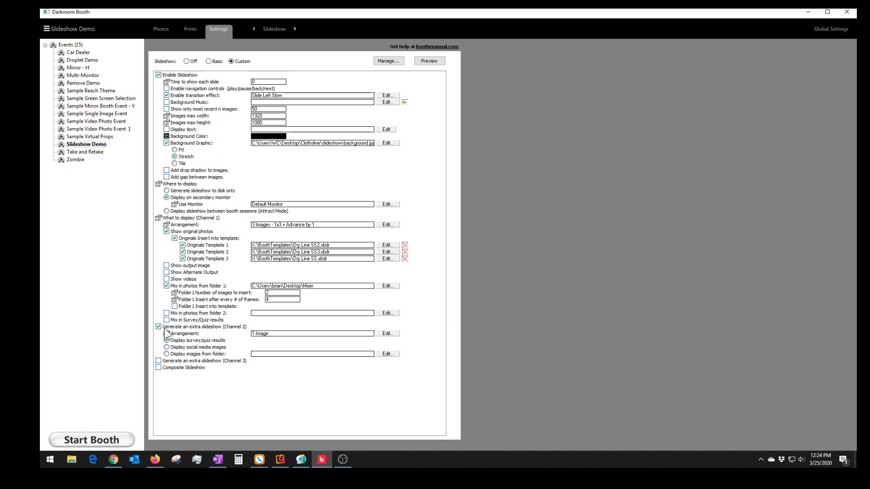
- Leave the Channel 3 extra slideshow unchecked and turn on Composite Slideshow for Channels 1,2
click(158, 361)
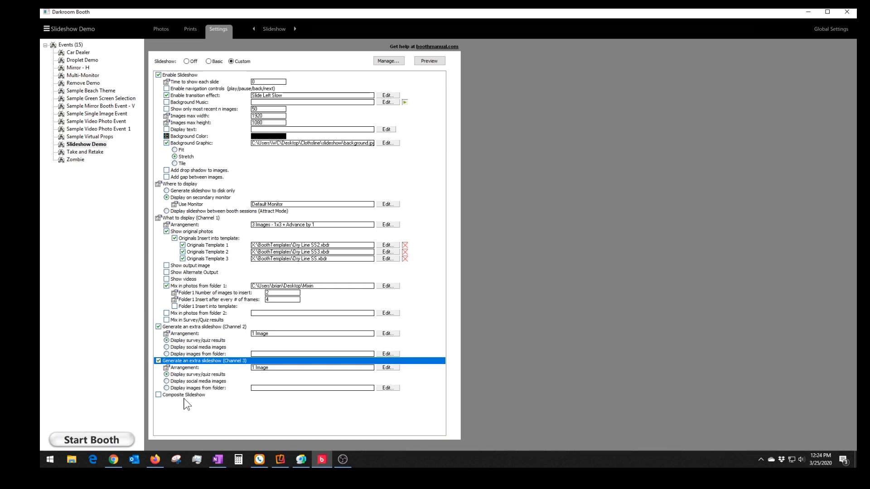
click(159, 361)
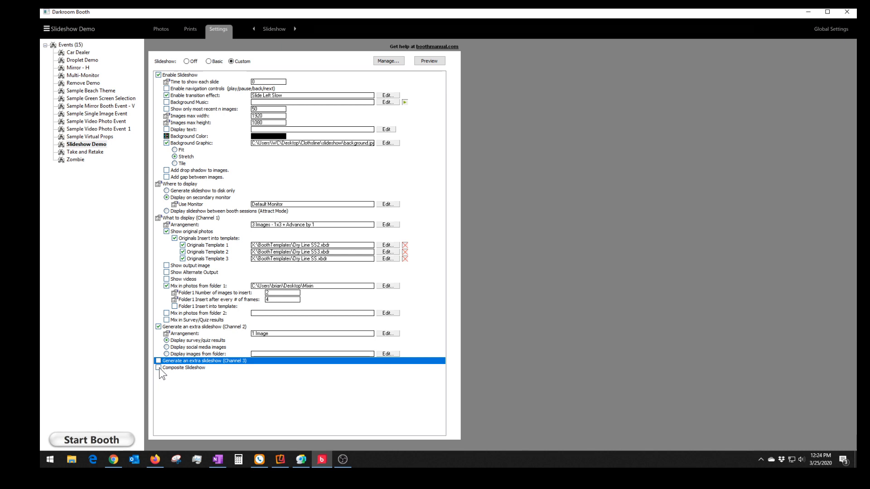
click(159, 368)
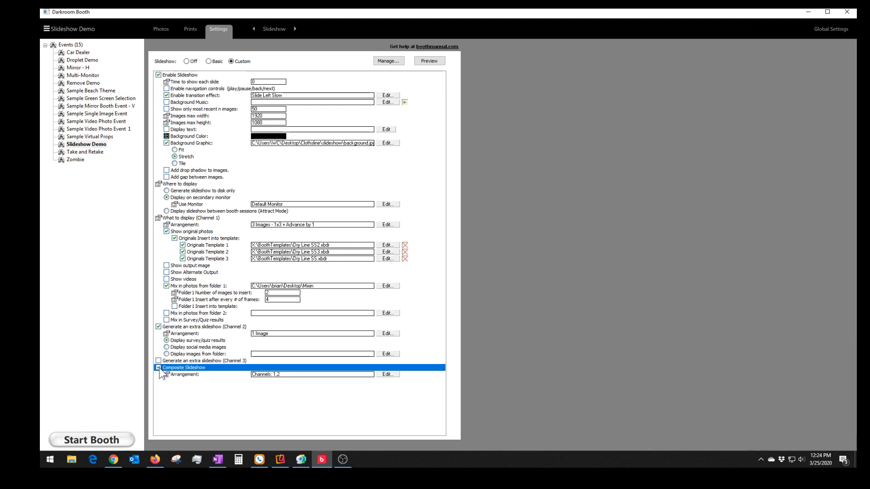
click(387, 374)
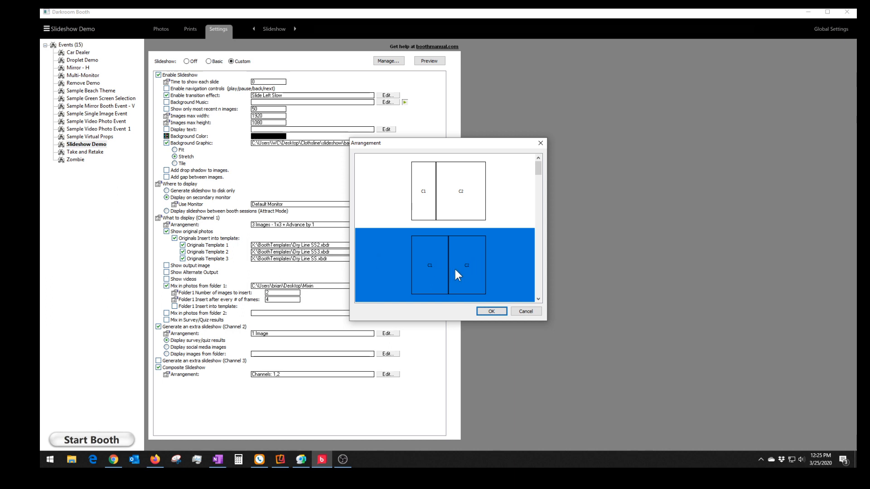
mouse_move(539, 164)
mouse_down()
mouse_move(538, 292)
mouse_move(538, 156)
mouse_up()
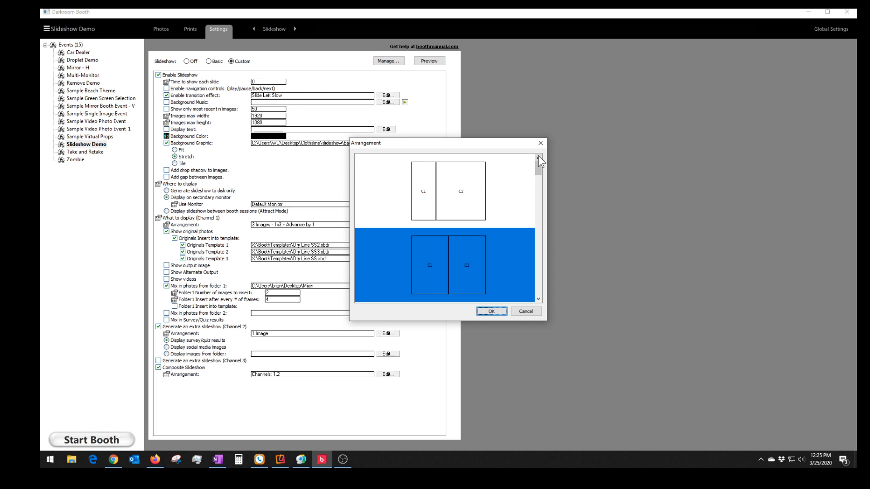
click(526, 311)
- Uncheck Composite Slideshow and launch a preview of the Slideshow Demo slideshow
click(159, 367)
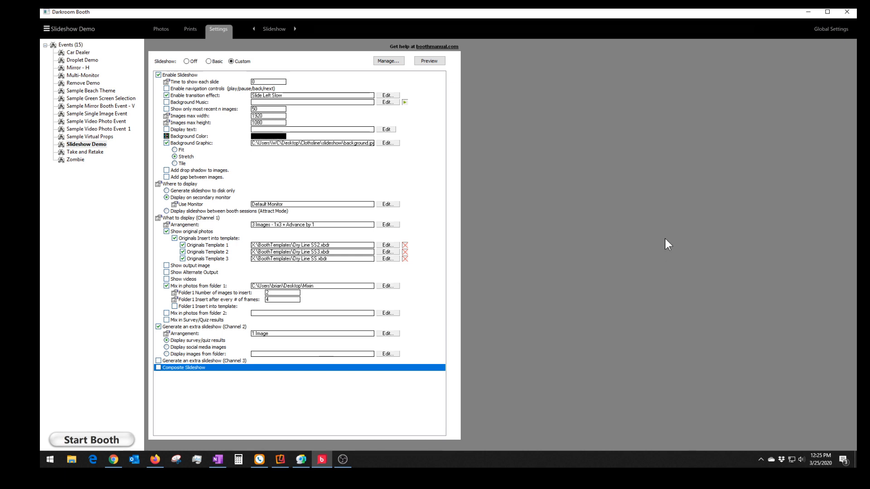
click(424, 60)
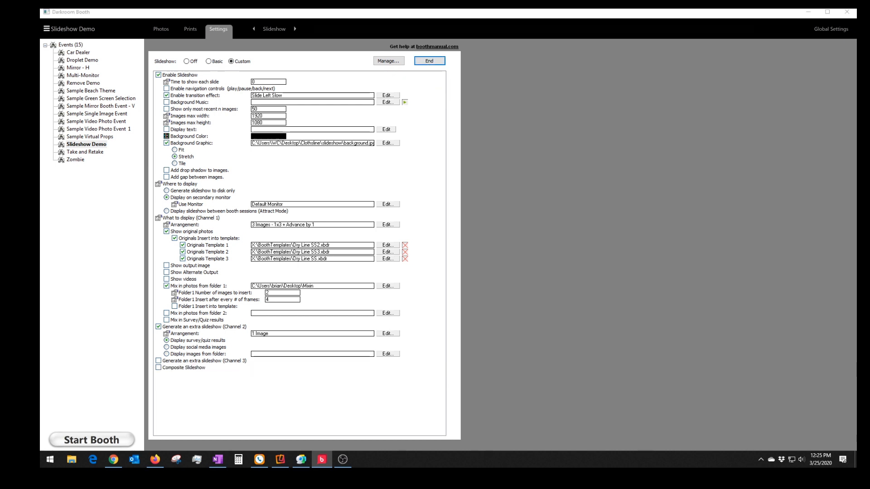